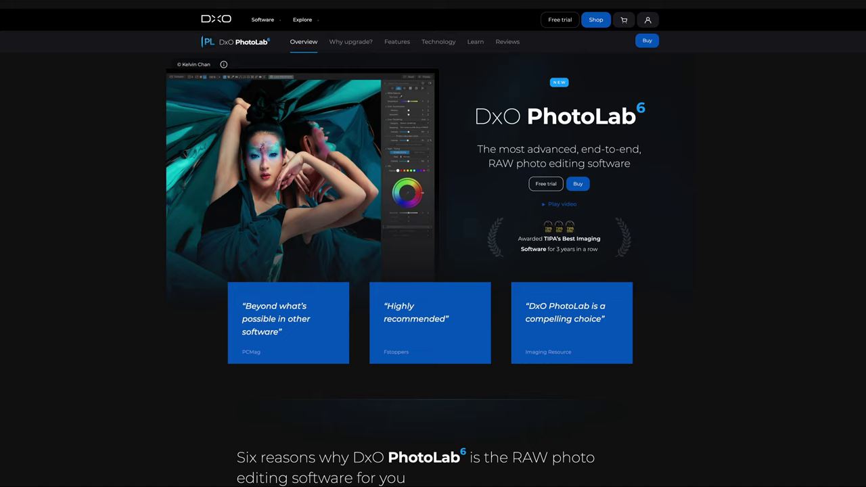
Scroll the DxO PhotoLab 6 overview page past denoising and lens correction to the color editing section.
{"action": "scroll", "coordinate": [433, 243], "scroll_direction": "down", "scroll_amount": 5}
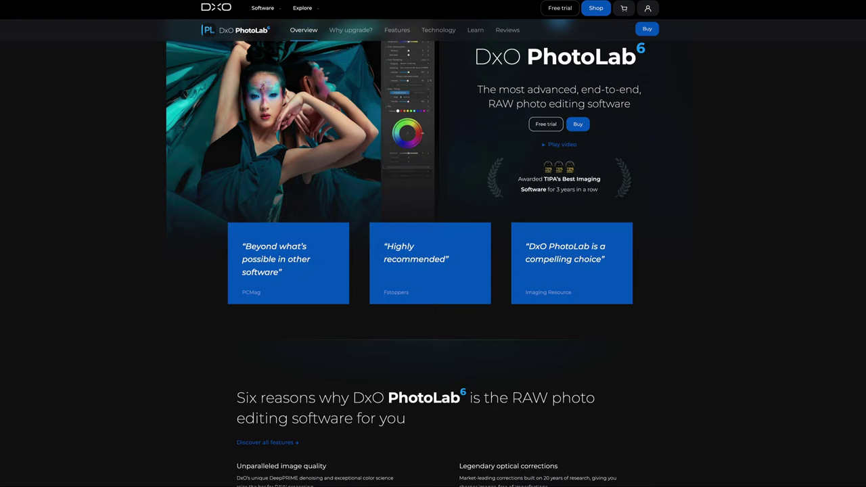
{"action": "scroll", "coordinate": [432, 243], "scroll_direction": "down", "scroll_amount": 5}
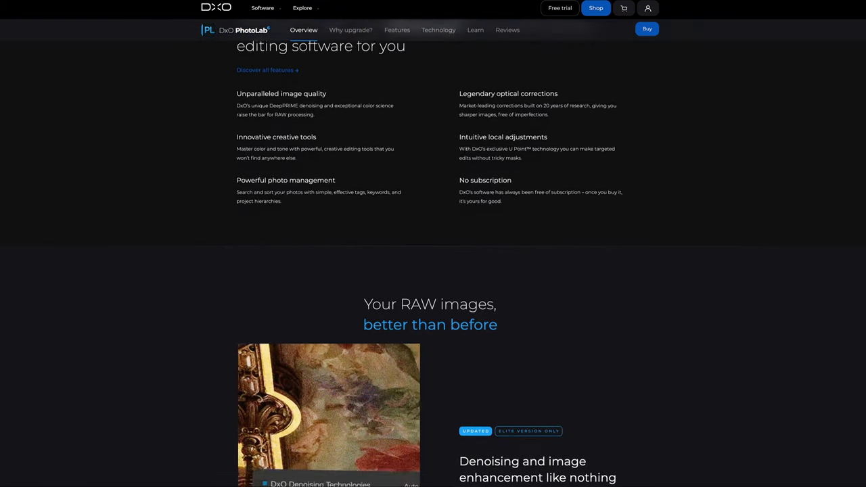
{"action": "scroll", "coordinate": [433, 244], "scroll_direction": "down", "scroll_amount": 2}
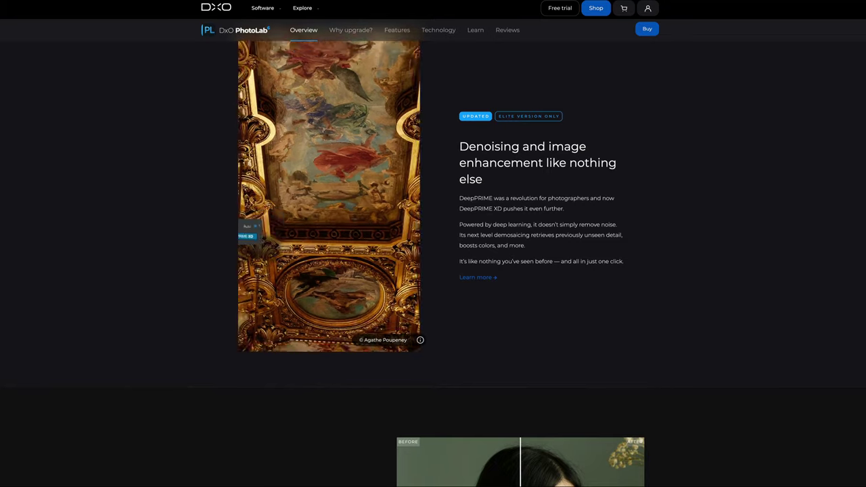
{"action": "scroll", "coordinate": [433, 270], "scroll_direction": "down", "scroll_amount": 5}
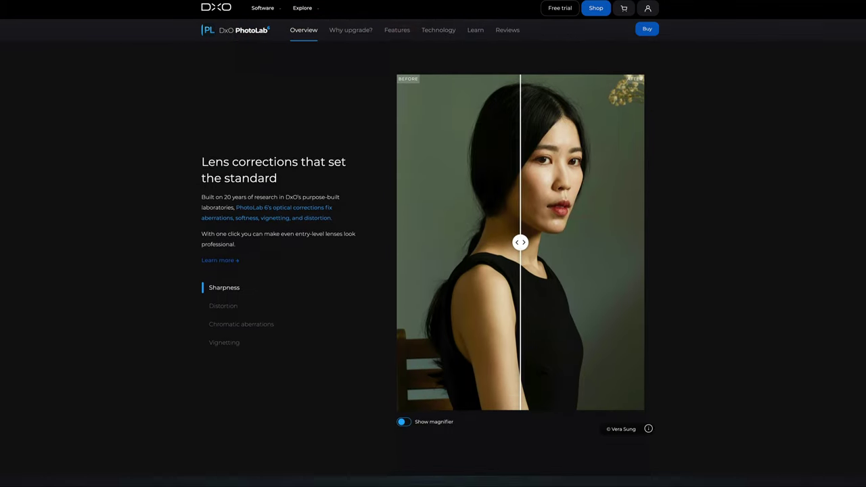
{"action": "scroll", "coordinate": [432, 270], "scroll_direction": "down", "scroll_amount": 6}
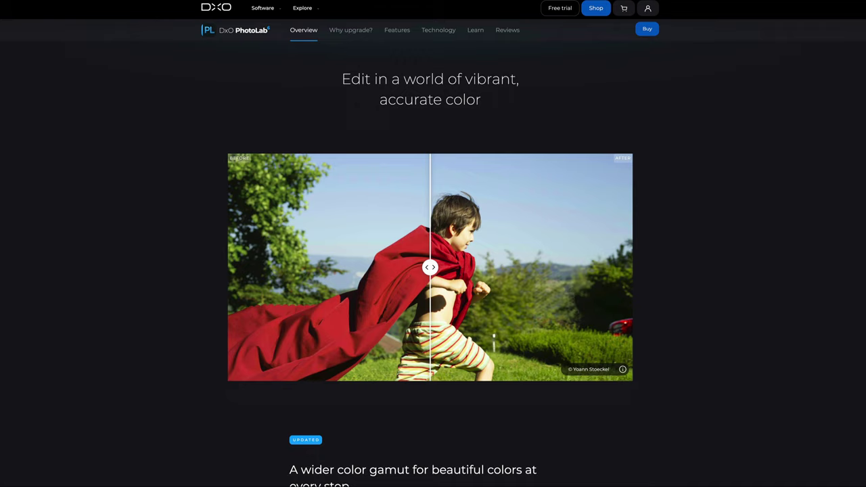
{"action": "scroll", "coordinate": [433, 271], "scroll_direction": "down", "scroll_amount": 1}
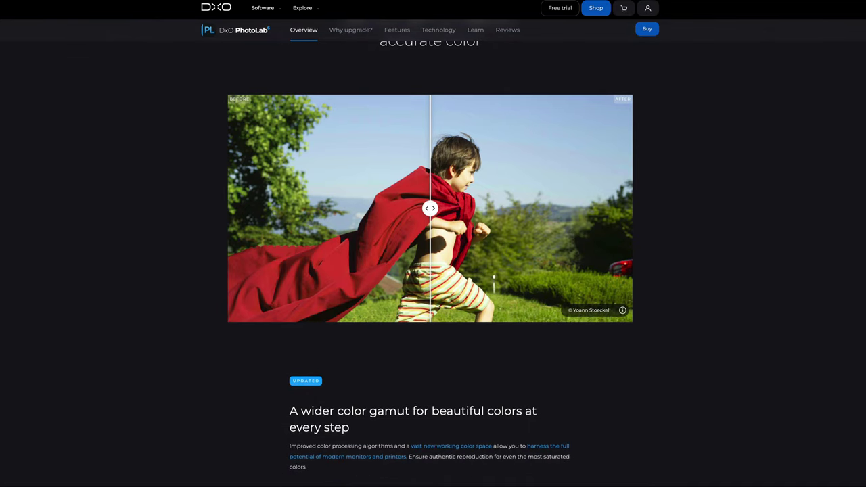
{"action": "scroll", "coordinate": [432, 270], "scroll_direction": "down", "scroll_amount": 6}
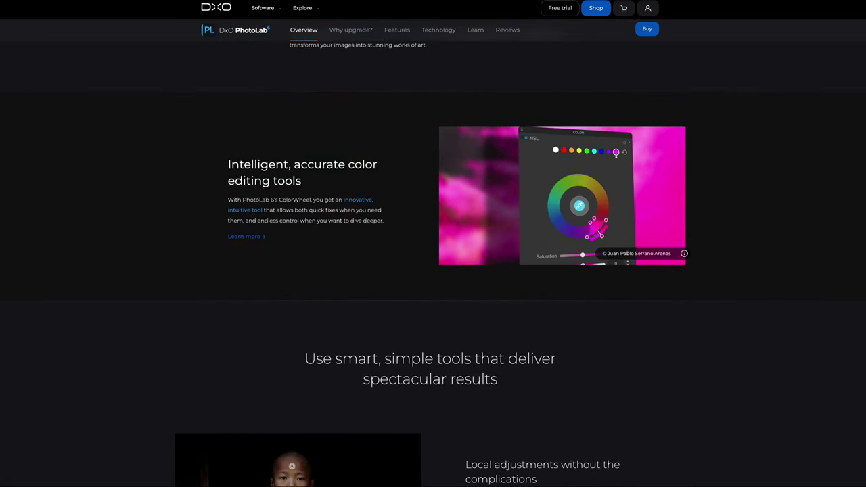
{"action": "scroll", "coordinate": [433, 271], "scroll_direction": "down", "scroll_amount": 1}
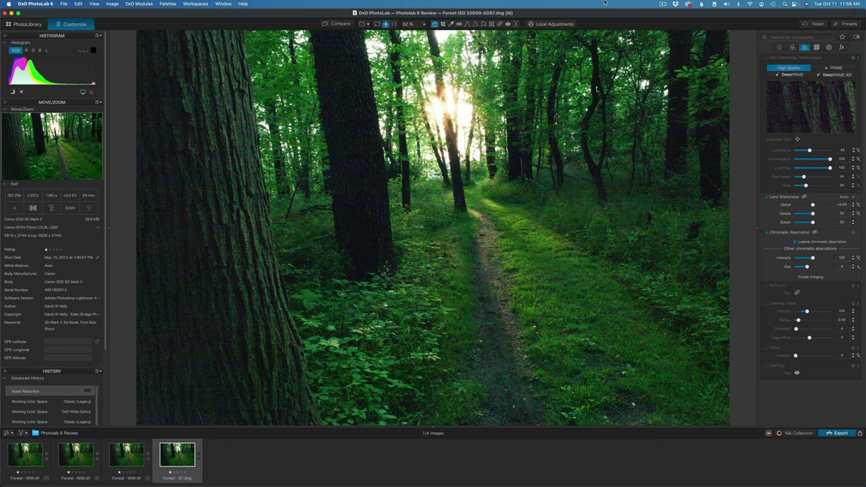
Zoom the Forest ISO 25600 photo to 200% and pan onto the big tree trunk.
{"action": "left_click", "coordinate": [423, 24]}
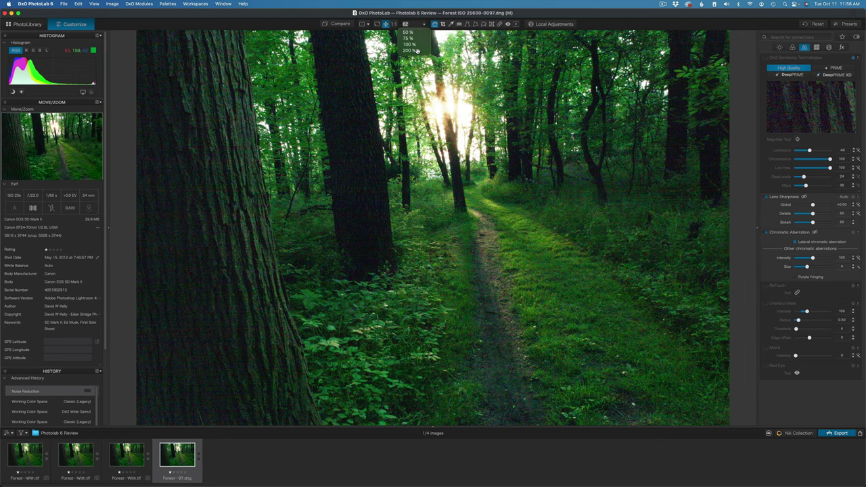
{"action": "left_click", "coordinate": [417, 50]}
{"action": "left_click_drag", "start_coordinate": [251, 172], "coordinate": [450, 217]}
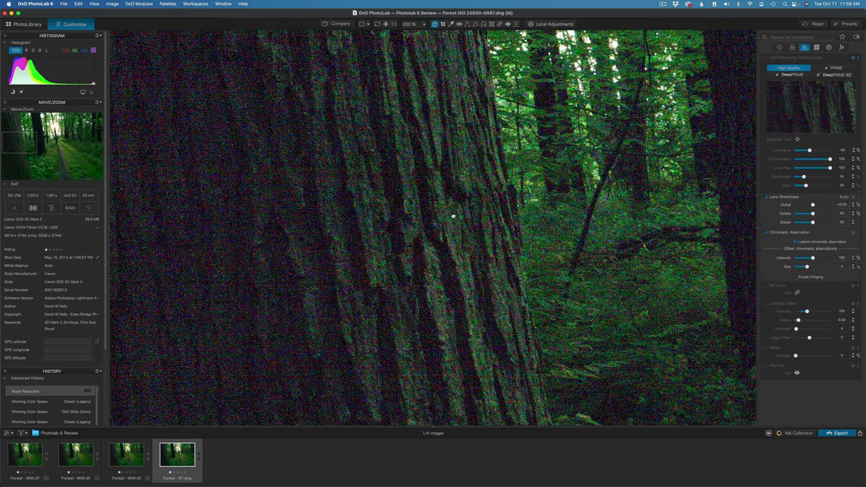
Load the Prime Noise forest version and zoom in on the tree bark to about 316%.
{"action": "left_click", "coordinate": [30, 455]}
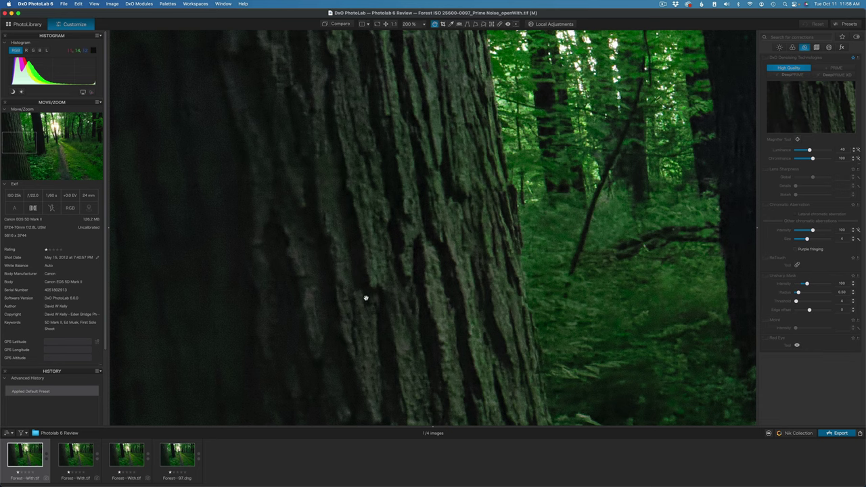
{"action": "scroll", "coordinate": [366, 298], "scroll_direction": "up", "scroll_amount": 2}
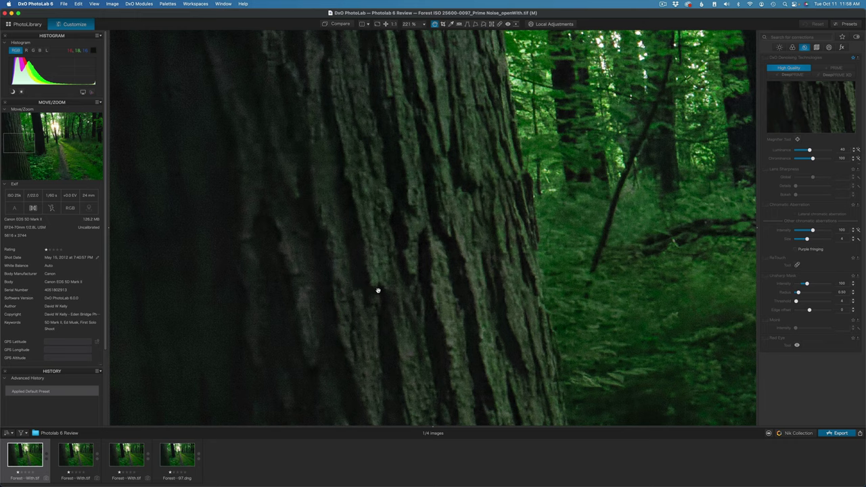
{"action": "scroll", "coordinate": [379, 289], "scroll_direction": "up", "scroll_amount": 3}
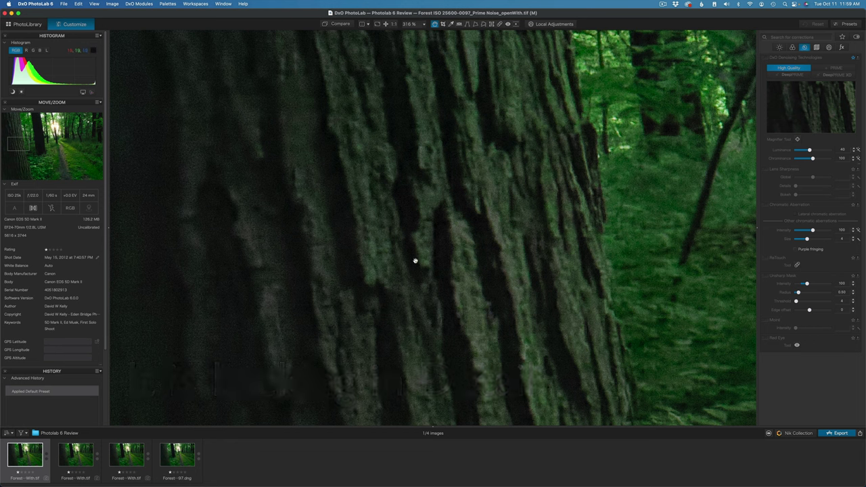
Switch between the DeepPRIME and DeepPRIME XD versions of the forest photo to compare them.
{"action": "left_click", "coordinate": [80, 458]}
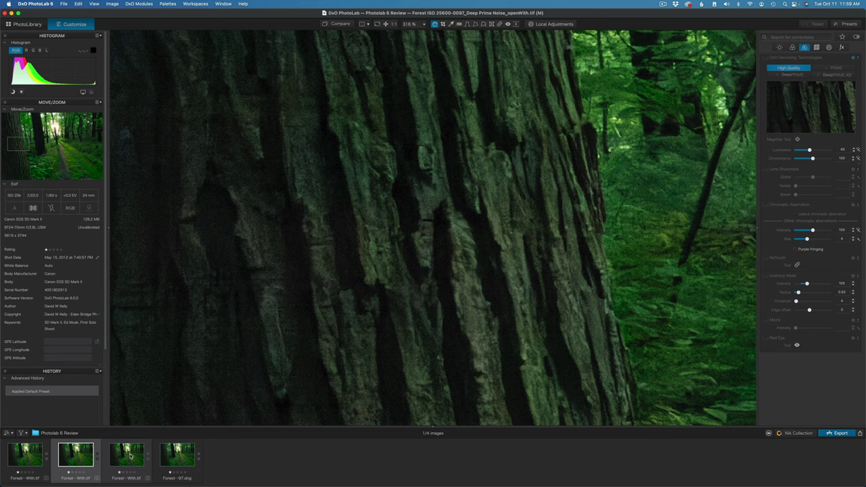
{"action": "left_click", "coordinate": [127, 455]}
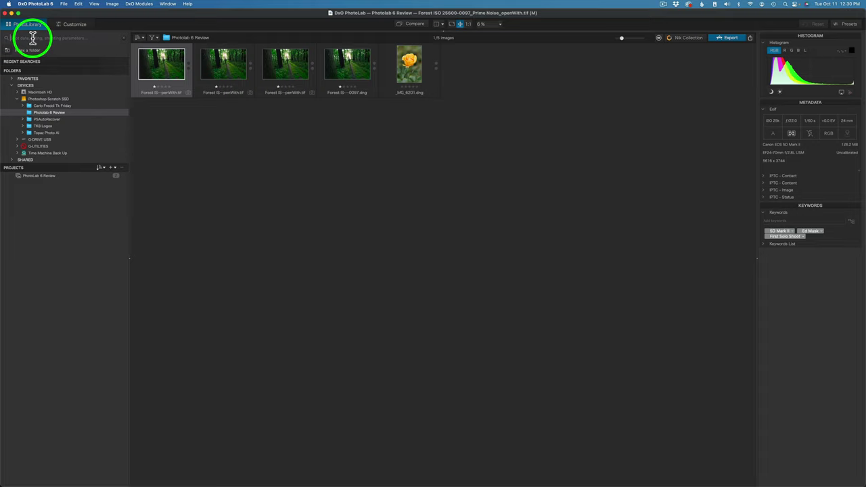
Search the library for 400 and pick the ISO 400 suggestion.
{"action": "type", "text": "400"}
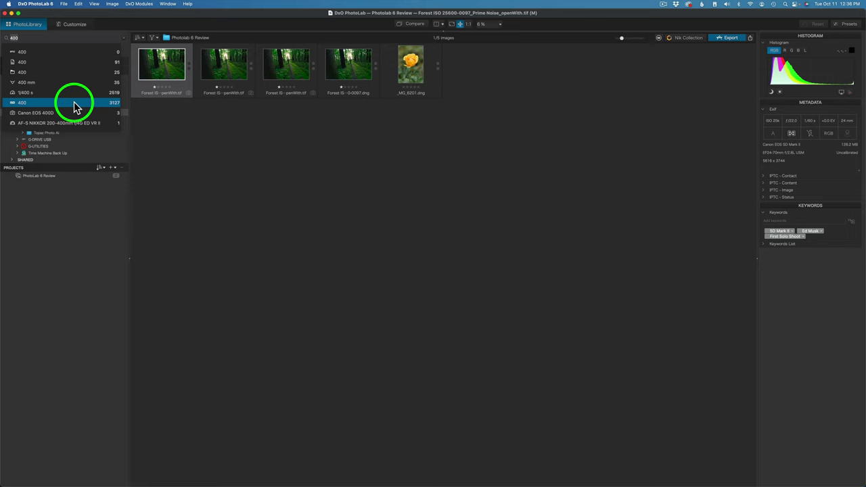
{"action": "left_click", "coordinate": [74, 105]}
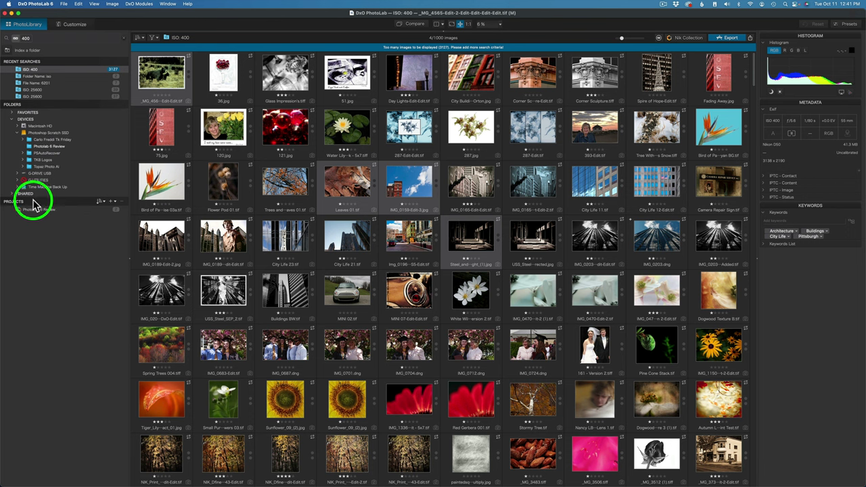
Select five ISO 400 photos, including Leaves 01 and IMG_0165-Edit-Edit.tif.
{"action": "left_click", "coordinate": [112, 201]}
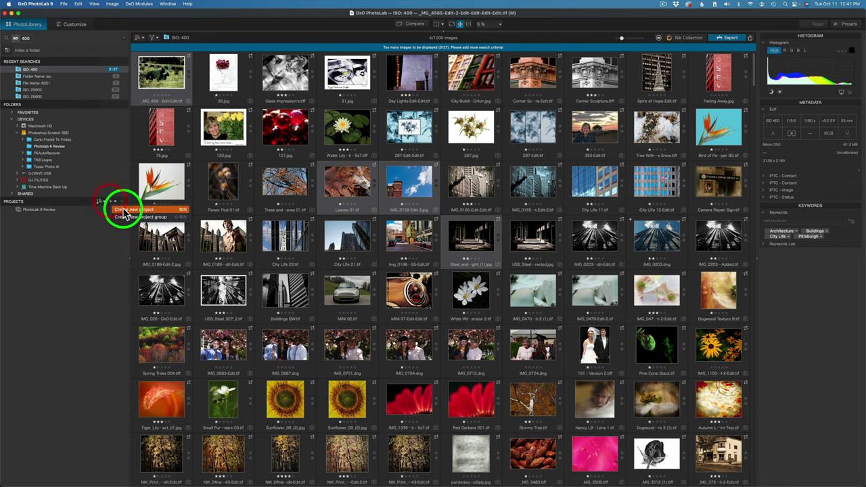
{"action": "left_click", "coordinate": [97, 246]}
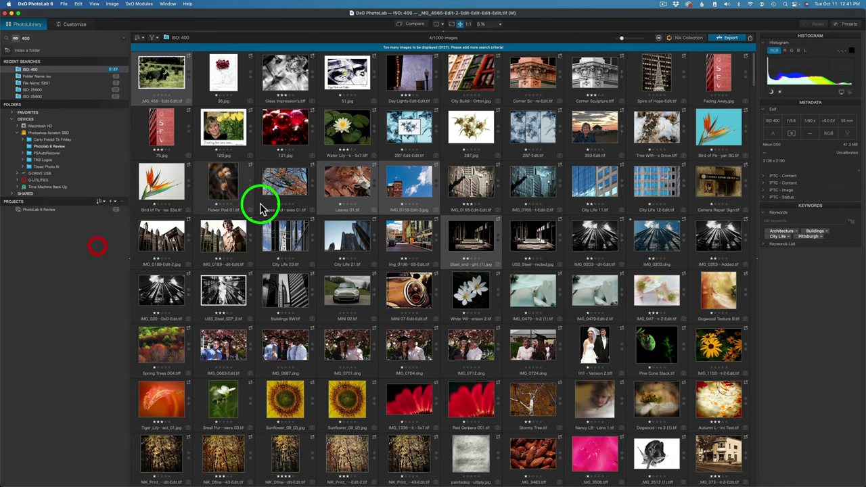
{"action": "left_click", "coordinate": [342, 181], "text": "super"}
{"action": "left_click", "coordinate": [341, 182], "text": "super"}
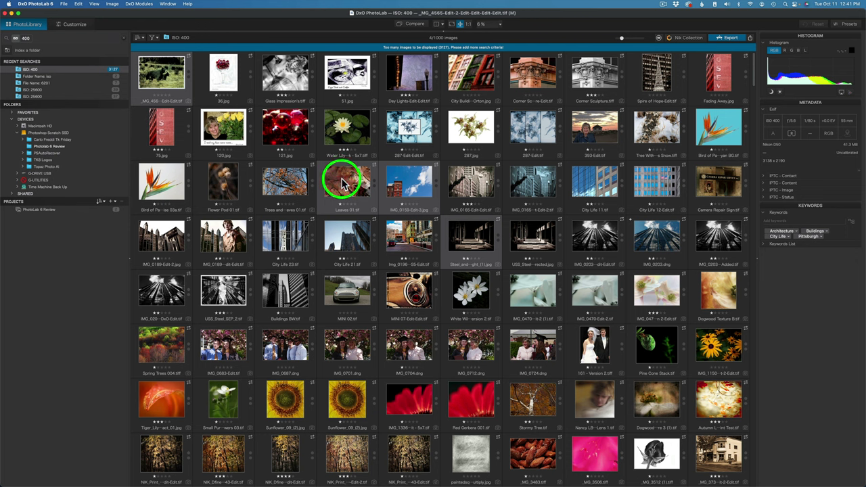
{"action": "left_click", "coordinate": [471, 187], "text": "super"}
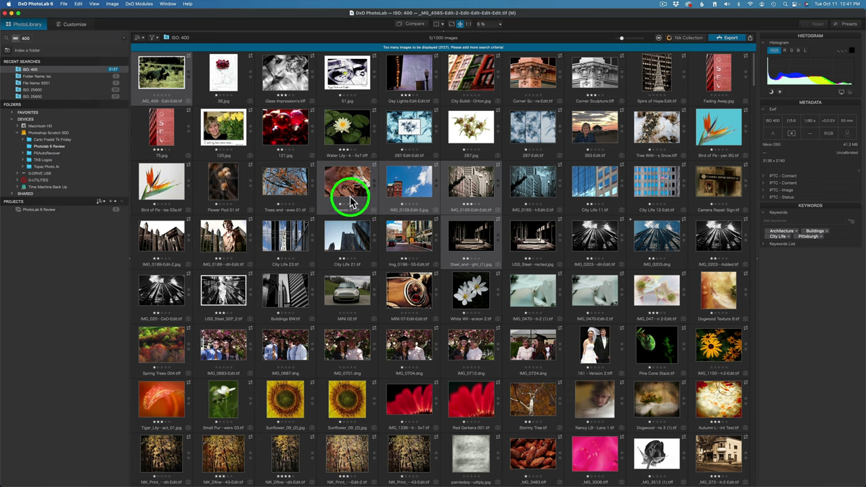
Add the five selected photos to the PhotoLab 6 Review project.
{"action": "left_click_drag", "start_coordinate": [347, 185], "coordinate": [381, 178]}
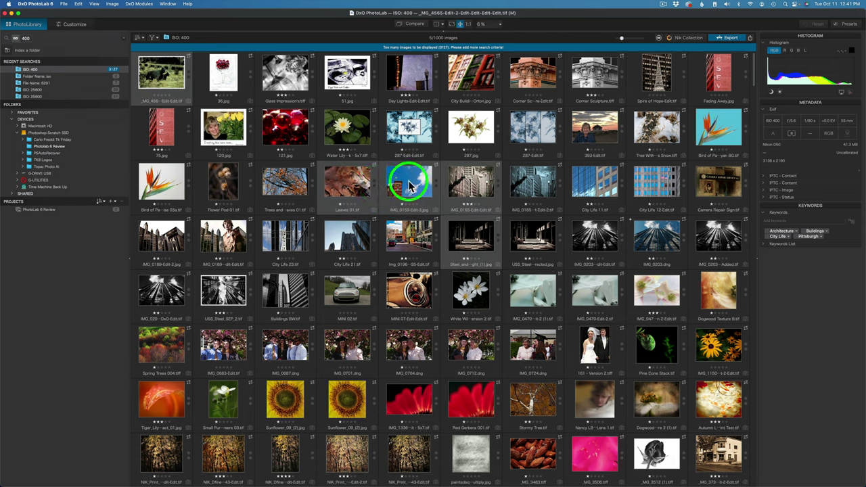
{"action": "right_click", "coordinate": [409, 180]}
{"action": "mouse_move", "coordinate": [447, 379]}
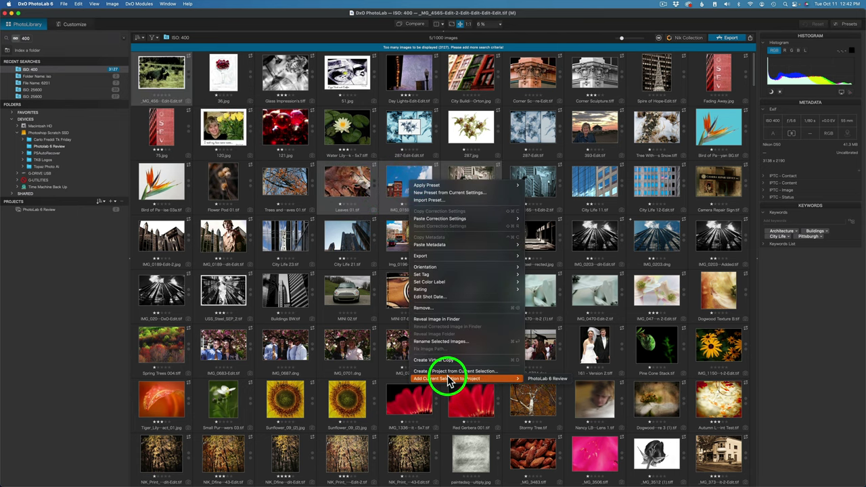
{"action": "left_click", "coordinate": [545, 384]}
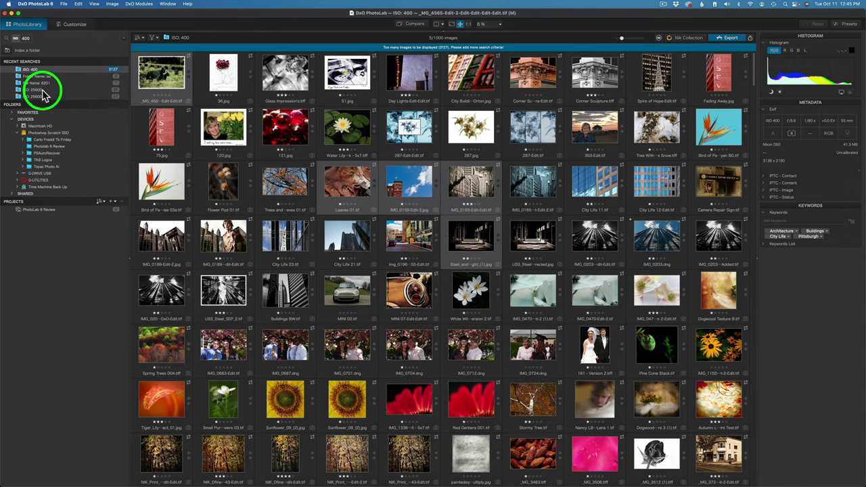
Expand G-DRIVE USB in the Folders panel and scroll through its subfolders.
{"action": "left_click", "coordinate": [18, 173]}
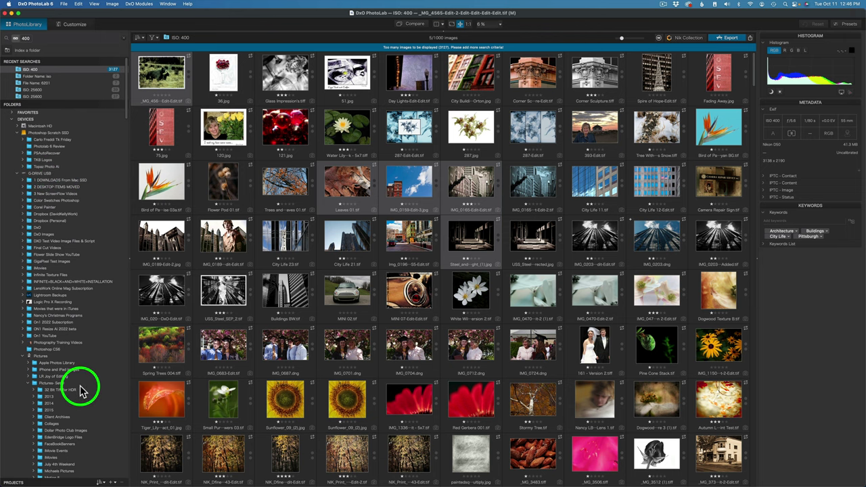
{"action": "scroll", "coordinate": [78, 382], "scroll_direction": "down", "scroll_amount": 5}
{"action": "scroll", "coordinate": [73, 284], "scroll_direction": "down", "scroll_amount": 3}
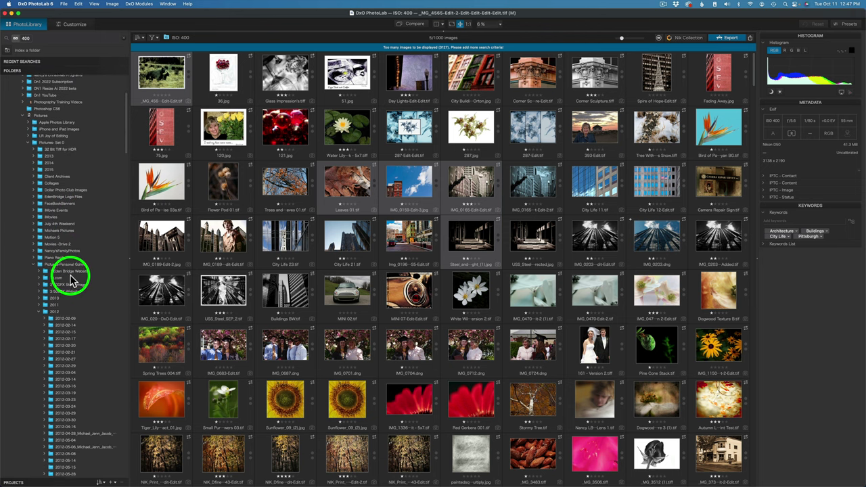
{"action": "scroll", "coordinate": [70, 278], "scroll_direction": "up", "scroll_amount": 10}
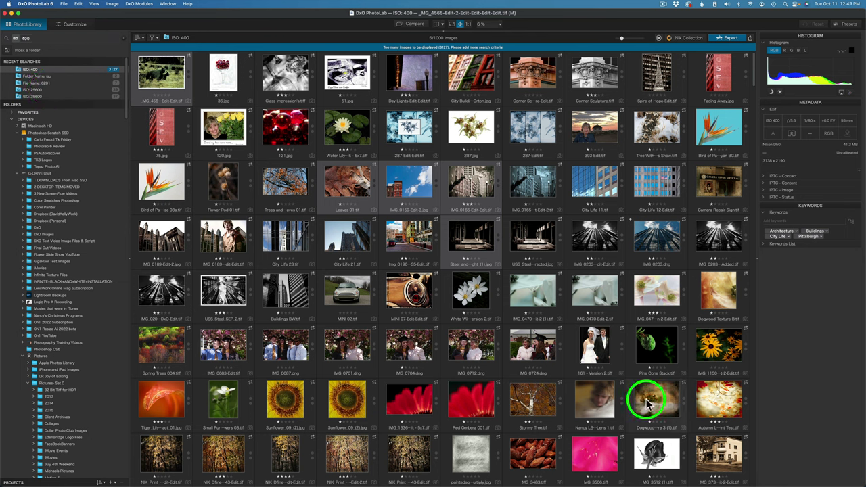
{"action": "mouse_move", "coordinate": [110, 474]}
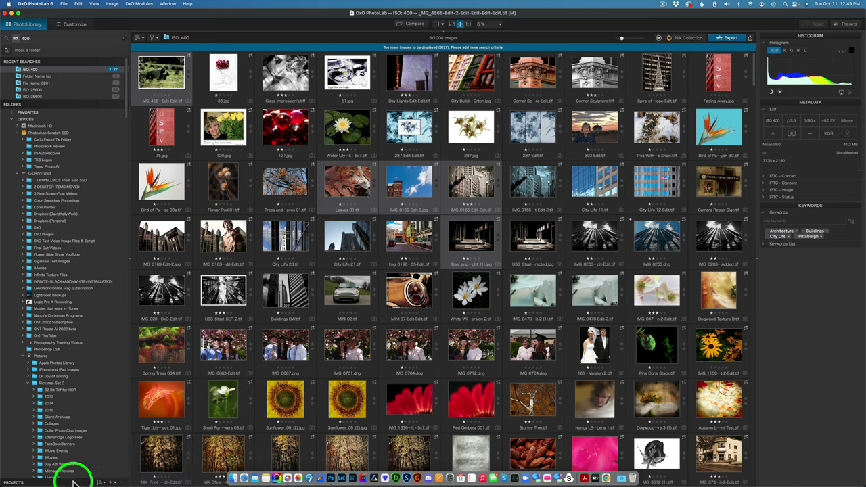
{"action": "scroll", "coordinate": [74, 467], "scroll_direction": "down", "scroll_amount": 15}
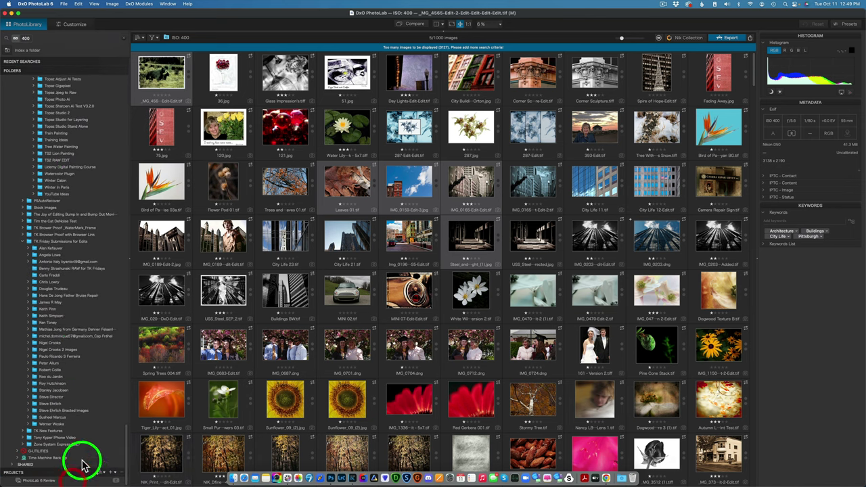
Open the PhotoLab 6 Review project and load the rose photo _MG_0946 for editing.
{"action": "left_click", "coordinate": [38, 480]}
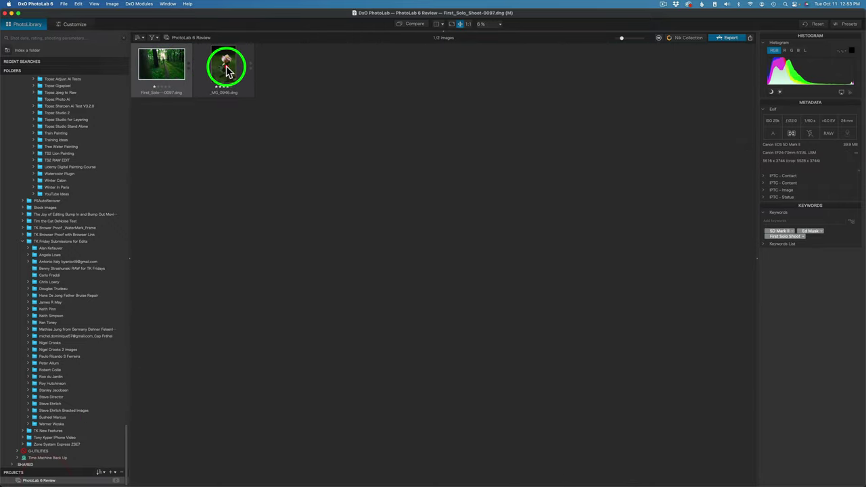
{"action": "double_click", "coordinate": [226, 67]}
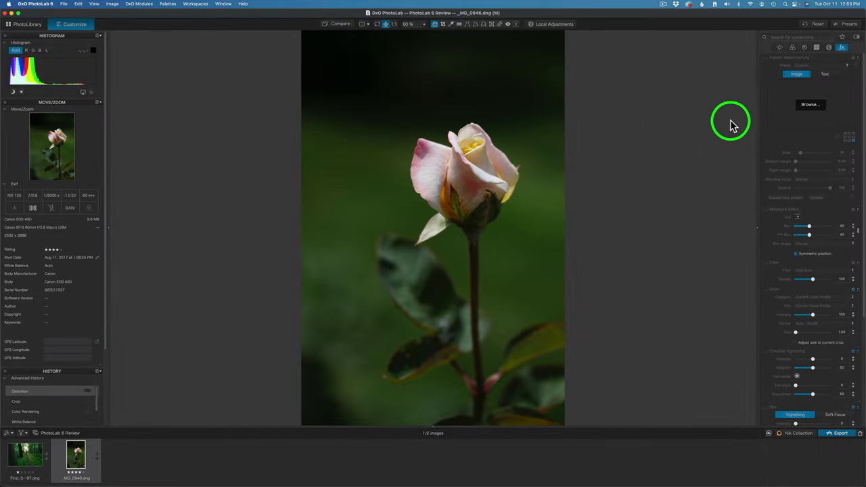
{"action": "scroll", "coordinate": [829, 189], "scroll_direction": "down", "scroll_amount": 5}
{"action": "scroll", "coordinate": [823, 169], "scroll_direction": "up", "scroll_amount": 5}
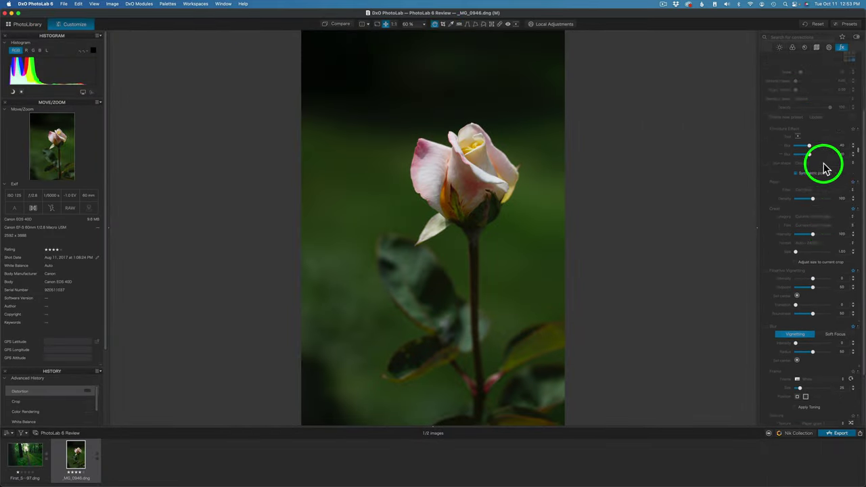
Step through the Light and Color palettes to the rose photo's Detail corrections.
{"action": "left_click", "coordinate": [778, 48]}
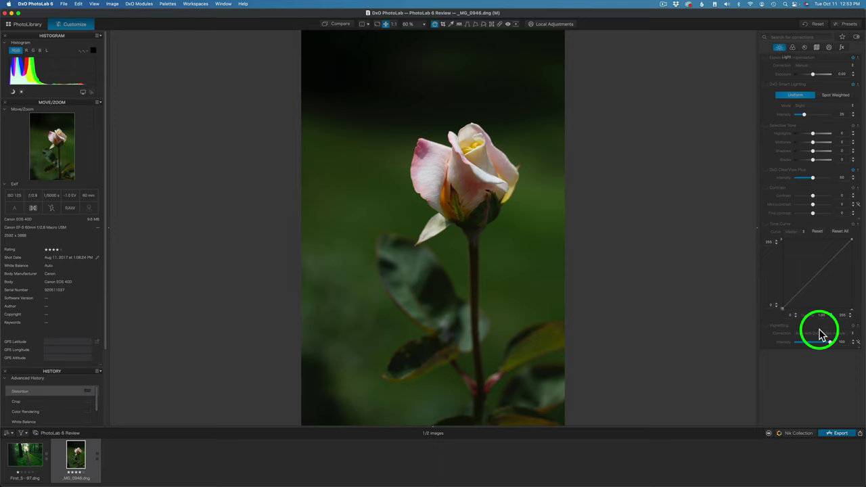
{"action": "left_click", "coordinate": [792, 48]}
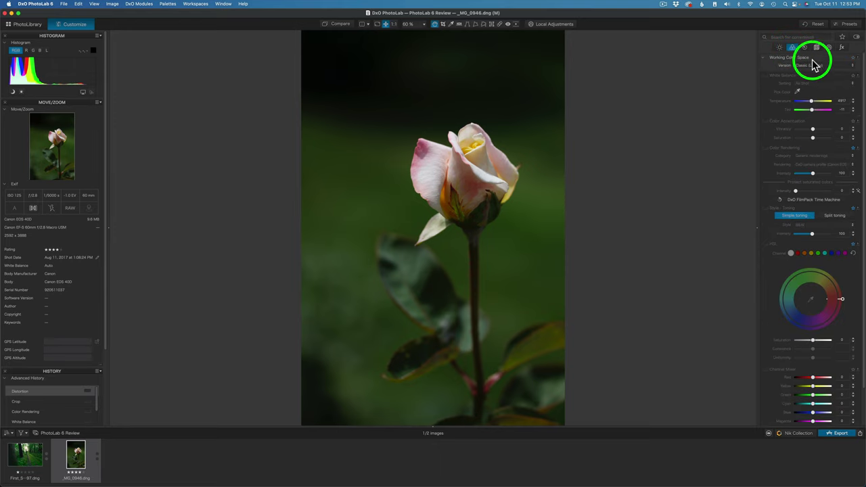
{"action": "left_click", "coordinate": [804, 48]}
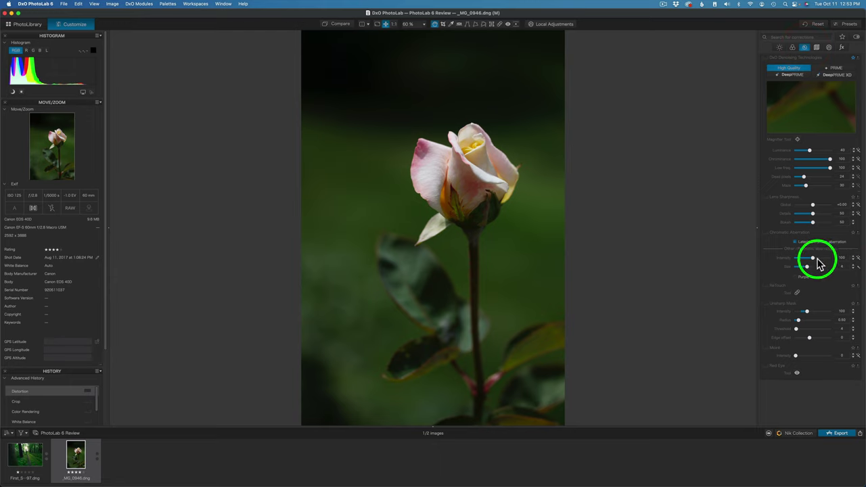
Toggle the active-corrections-only filter twice, ending with the full light corrections list shown.
{"action": "left_click", "coordinate": [855, 37]}
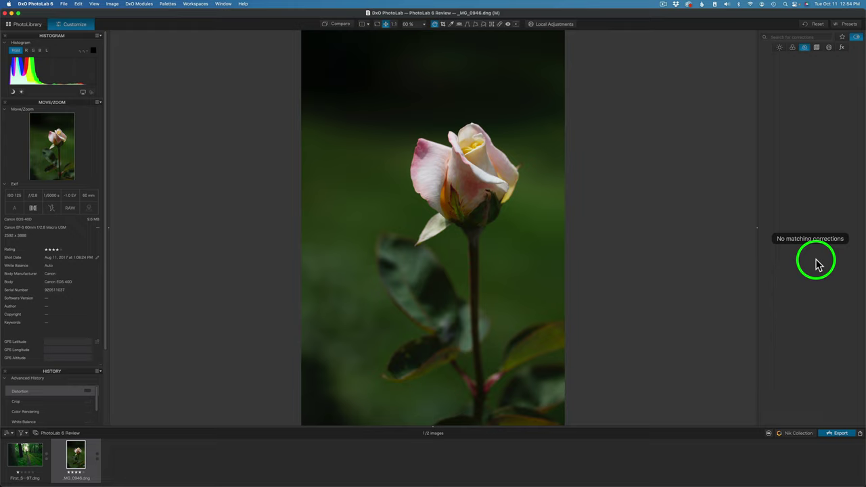
{"action": "left_click", "coordinate": [857, 38]}
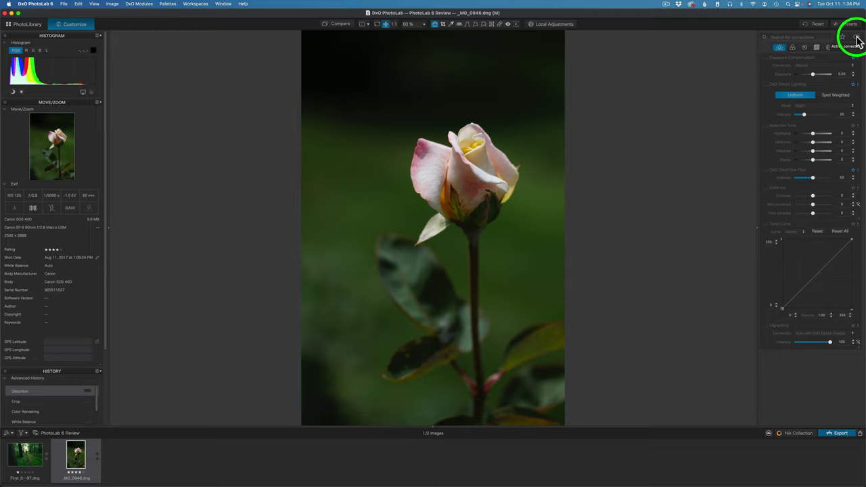
{"action": "left_click", "coordinate": [856, 38]}
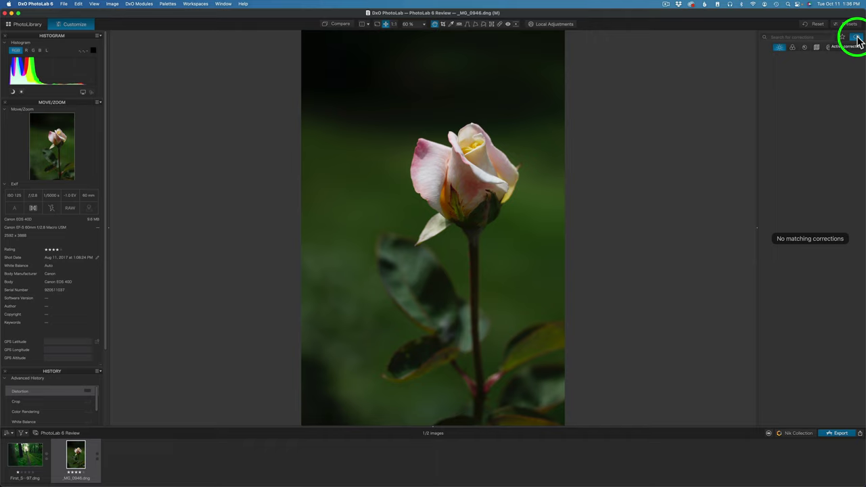
{"action": "left_click", "coordinate": [856, 38]}
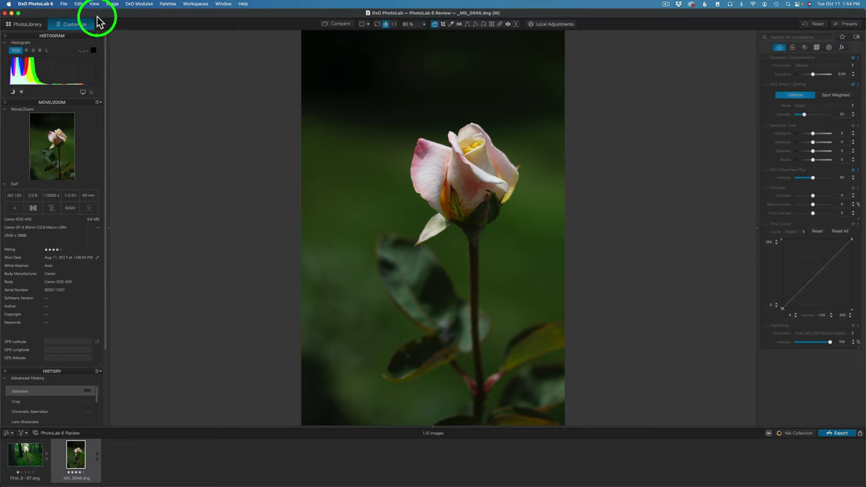
{"action": "left_click", "coordinate": [30, 5]}
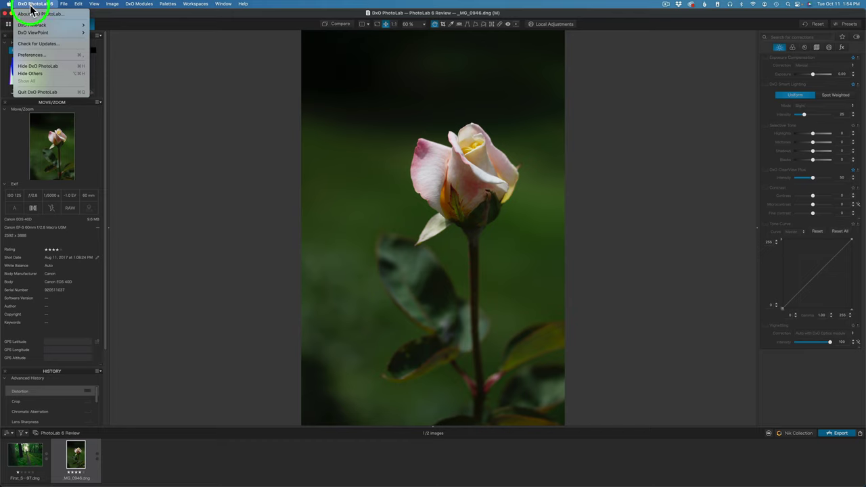
{"action": "left_click", "coordinate": [38, 57]}
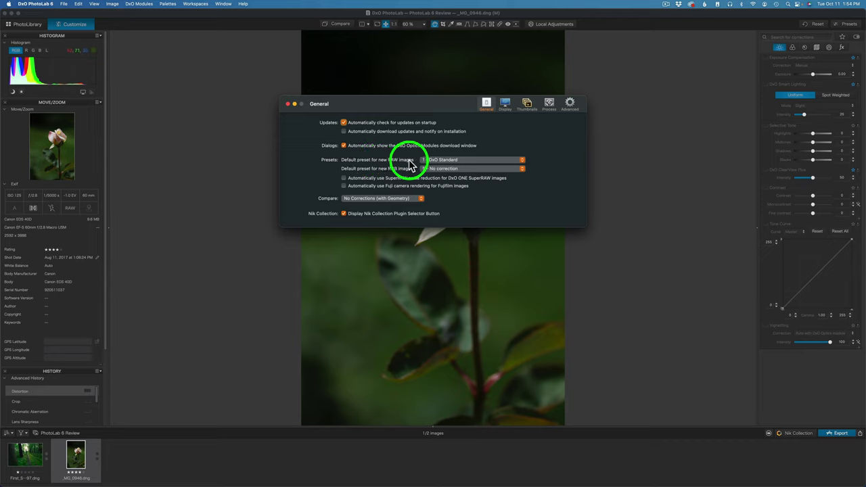
{"action": "left_click", "coordinate": [522, 162]}
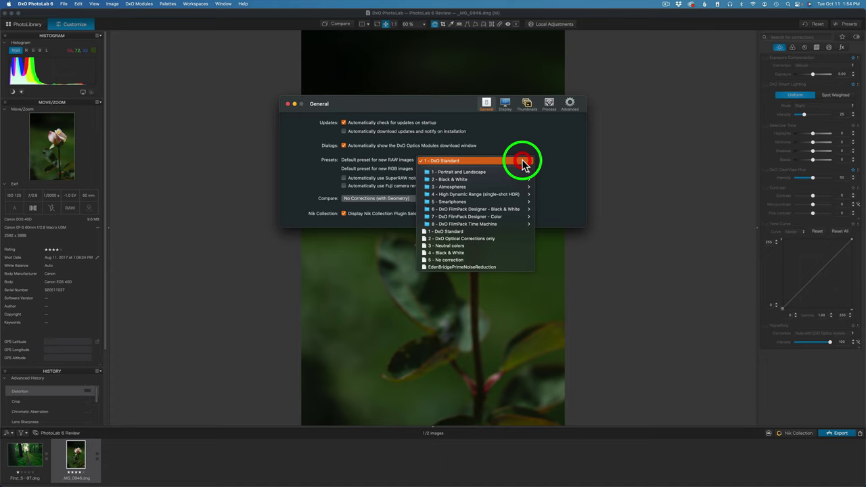
{"action": "mouse_move", "coordinate": [475, 196]}
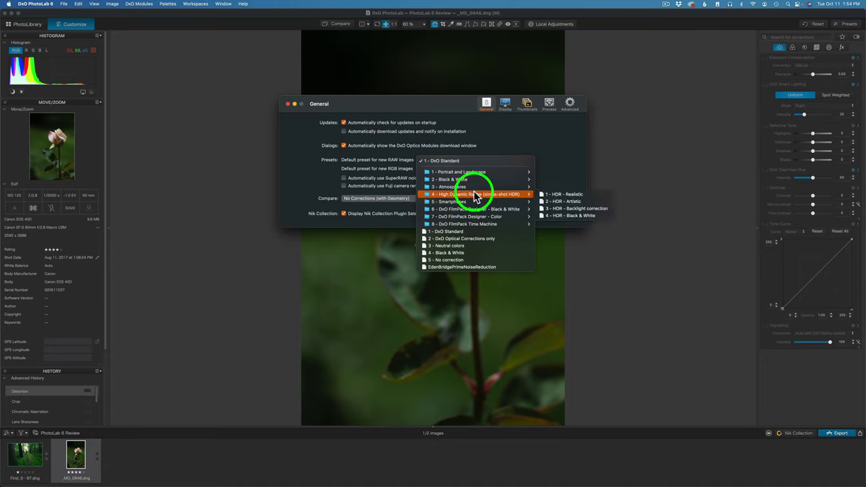
{"action": "mouse_move", "coordinate": [477, 175]}
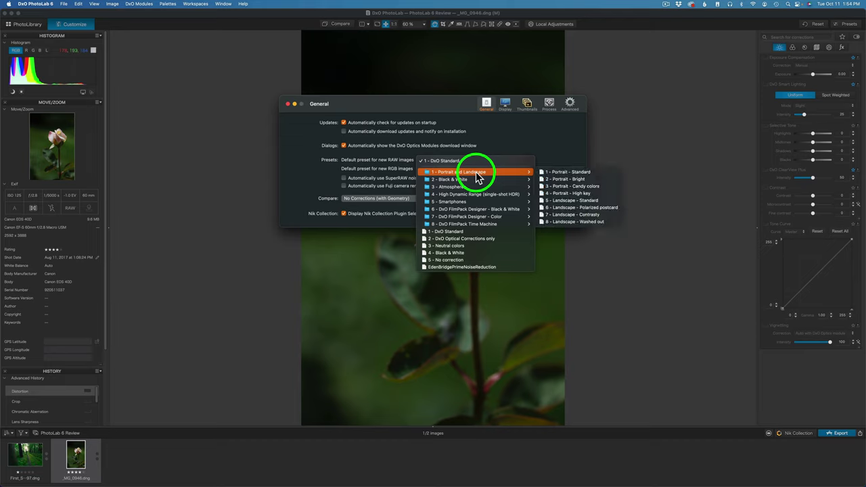
{"action": "left_click", "coordinate": [440, 162]}
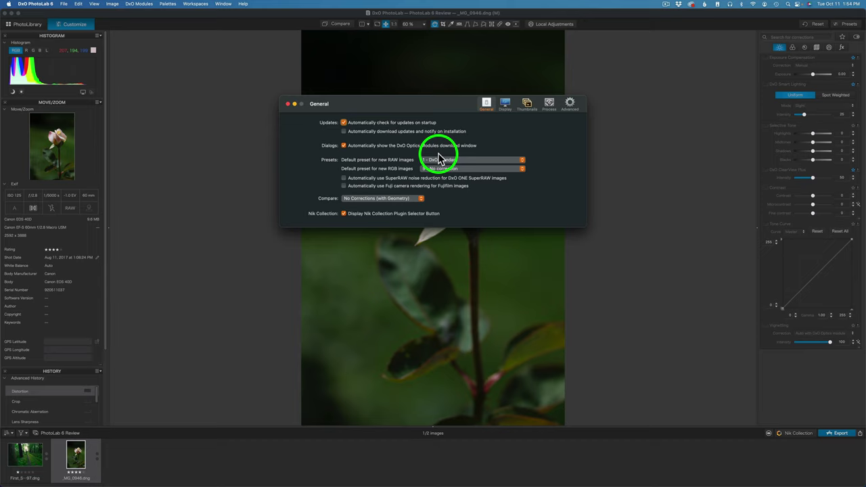
{"action": "left_click", "coordinate": [288, 105]}
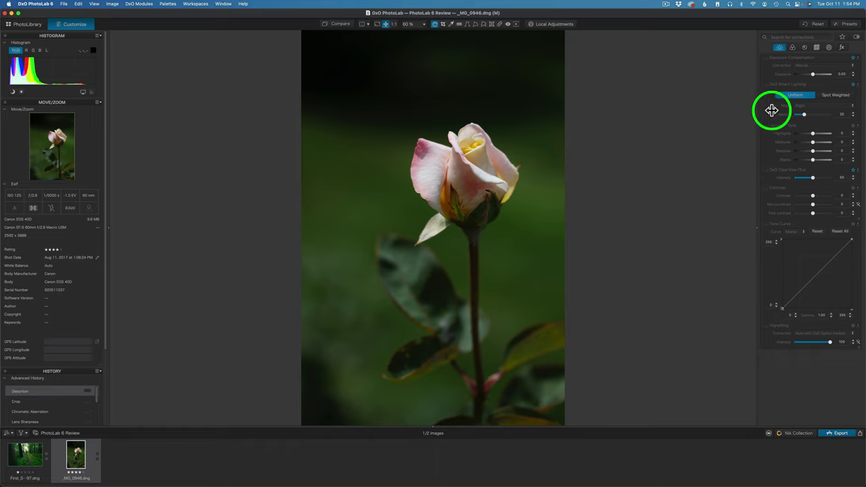
Apply the 1 - DxO Standard preset and filter the palette to active corrections only.
{"action": "left_click", "coordinate": [848, 24]}
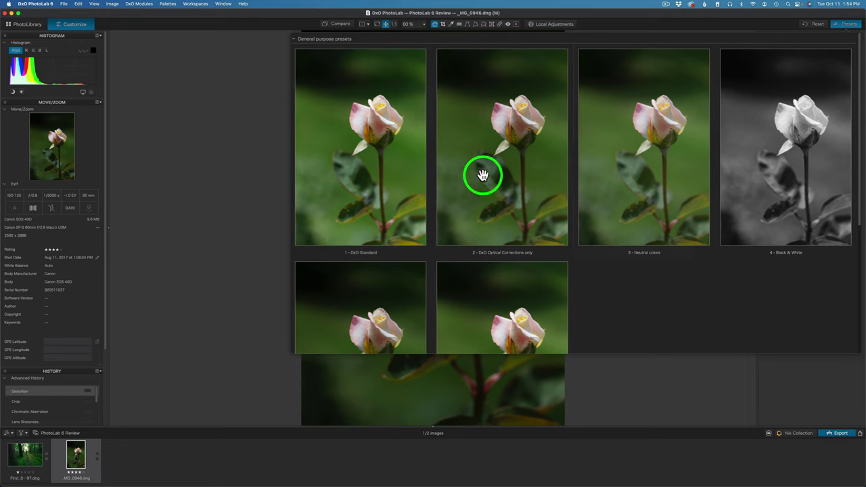
{"action": "left_click", "coordinate": [377, 152]}
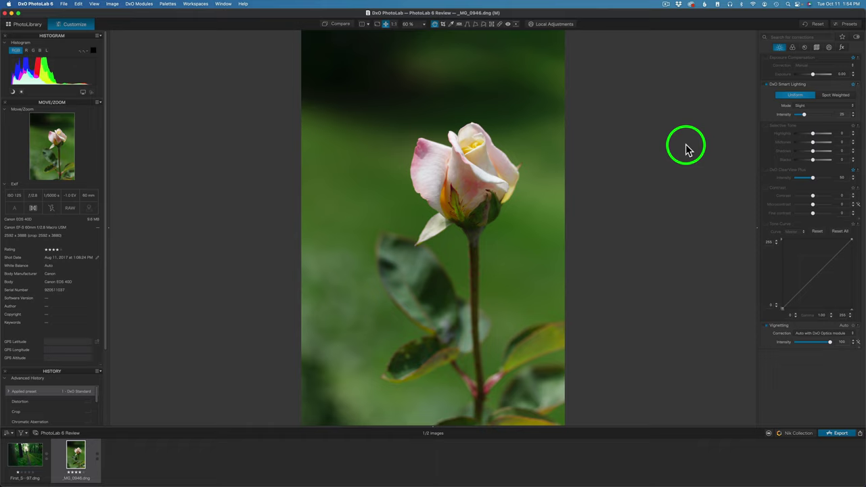
{"action": "left_click", "coordinate": [856, 37]}
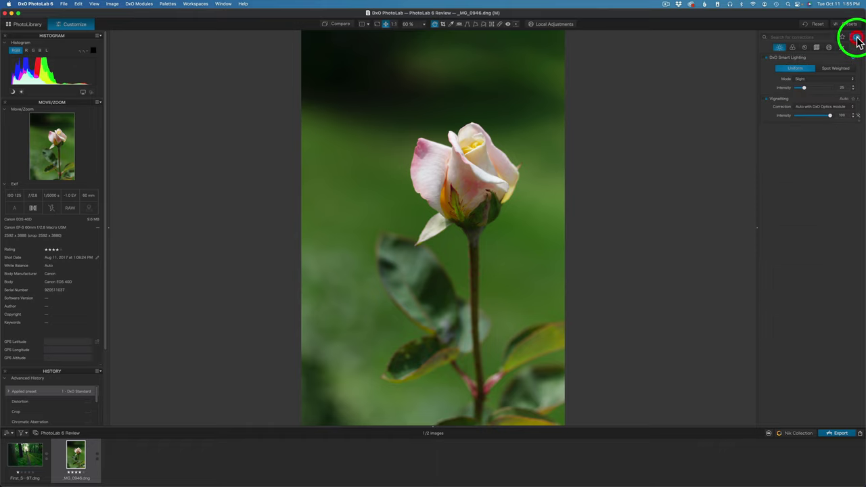
Review the active colour and detail corrections, then compare the photo with its uncorrected original.
{"action": "left_click", "coordinate": [793, 48]}
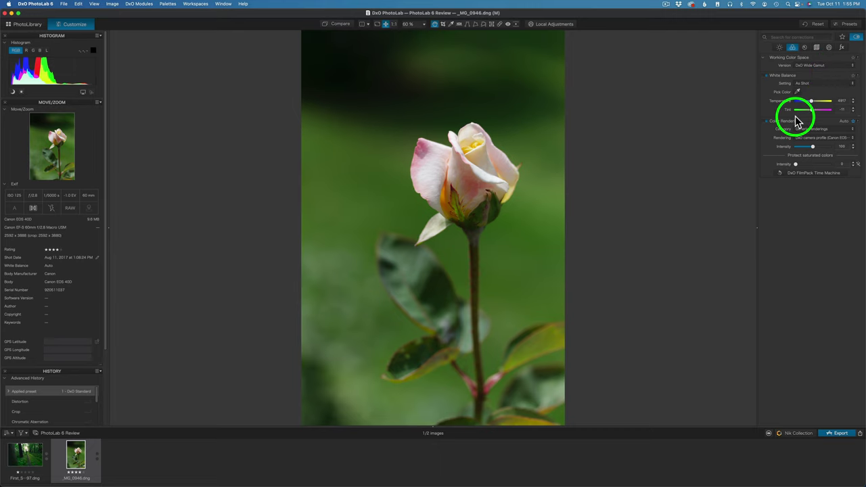
{"action": "left_click", "coordinate": [804, 48]}
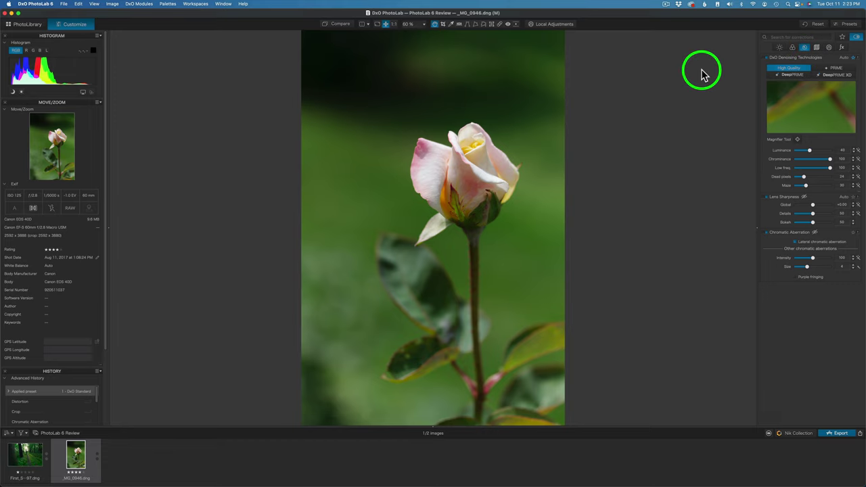
{"action": "left_click", "coordinate": [347, 26]}
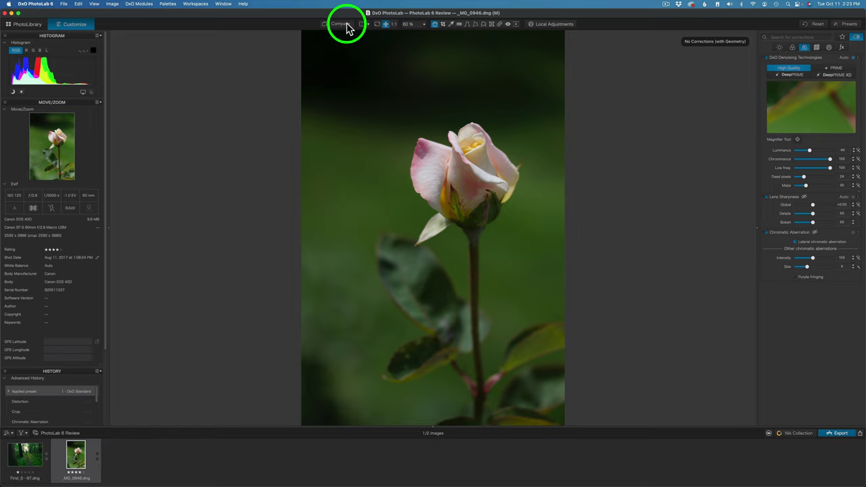
{"action": "left_click", "coordinate": [346, 26]}
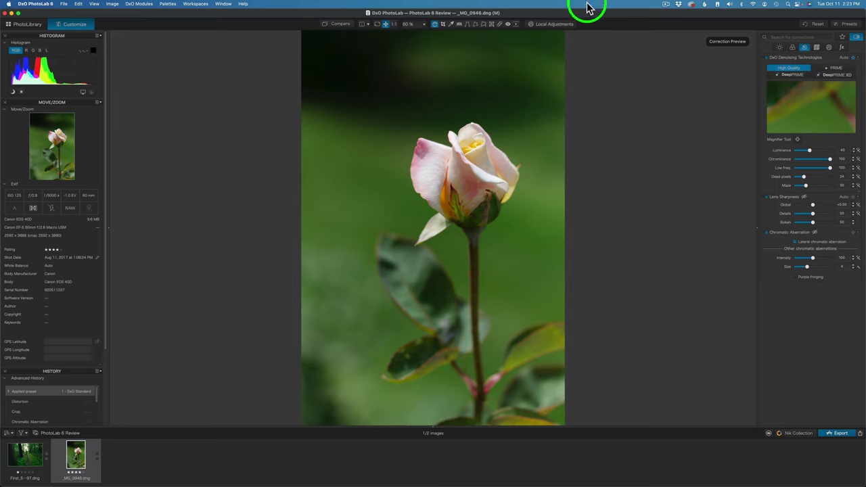
Switch Smart Lighting off and back on, showing all light corrections again.
{"action": "left_click", "coordinate": [780, 48]}
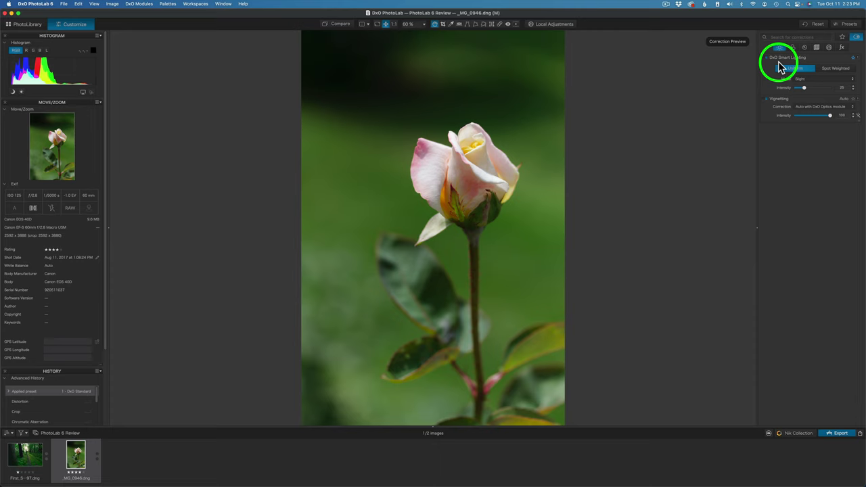
{"action": "left_click", "coordinate": [766, 58]}
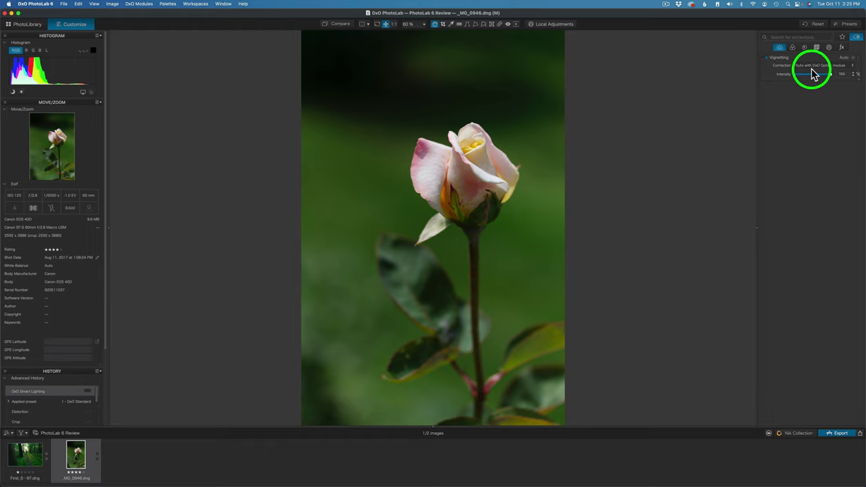
{"action": "left_click", "coordinate": [855, 37]}
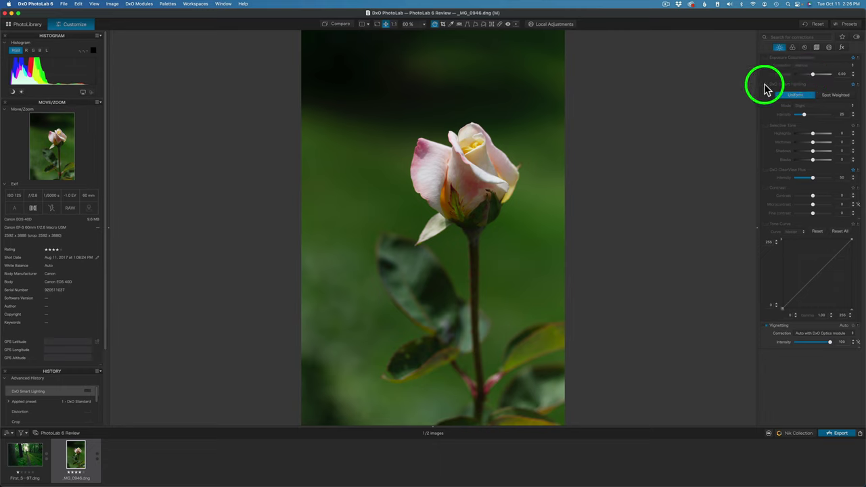
{"action": "left_click", "coordinate": [764, 86]}
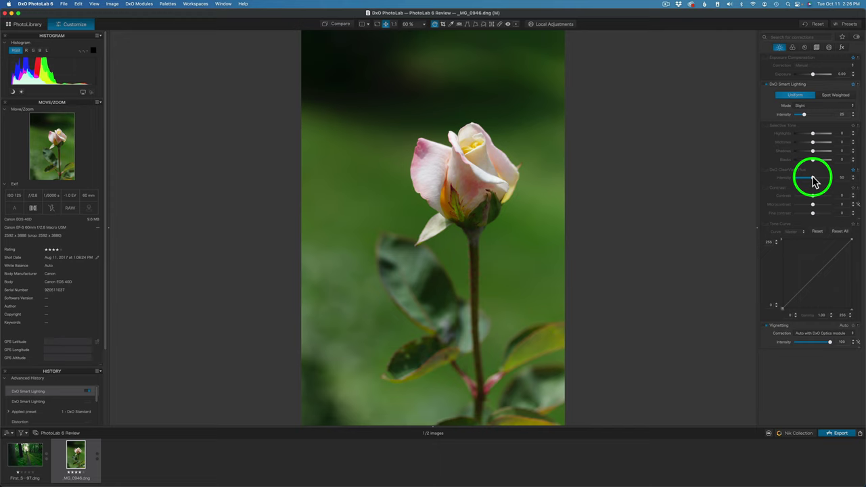
Enable Selective Tone with midtones raised, and toggle Vignetting off and on to compare corners.
{"action": "left_click", "coordinate": [764, 126]}
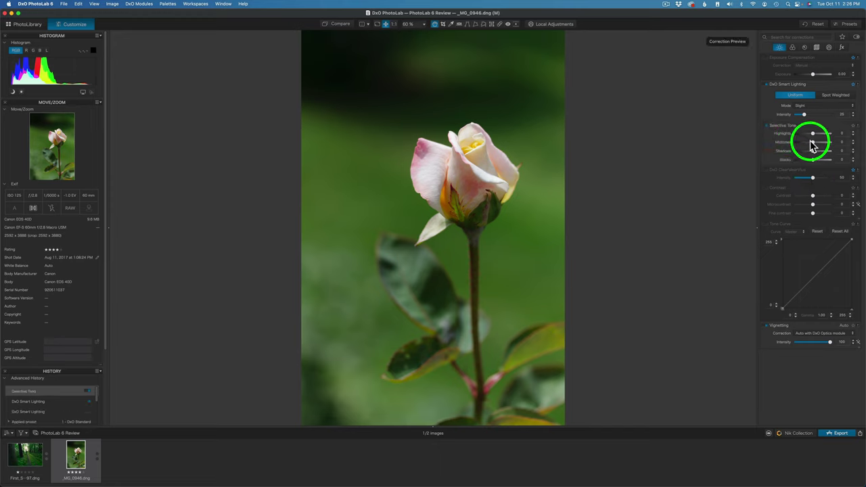
{"action": "left_click_drag", "start_coordinate": [813, 145], "coordinate": [810, 136]}
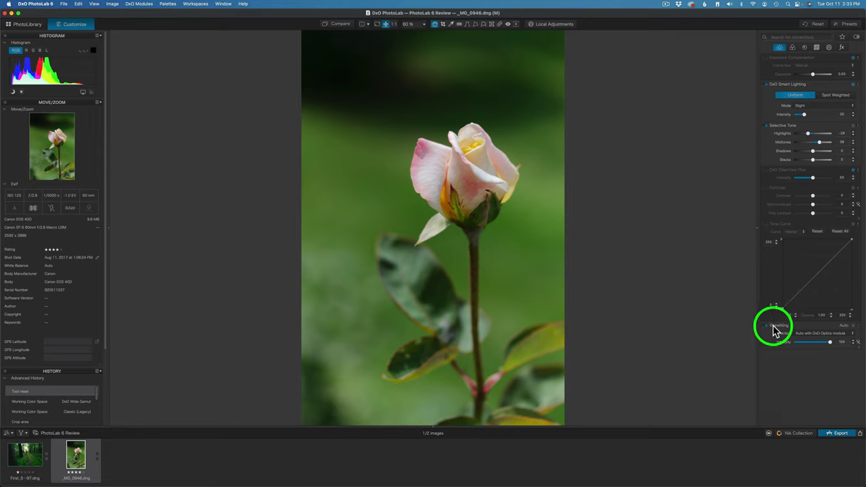
{"action": "left_click", "coordinate": [767, 326]}
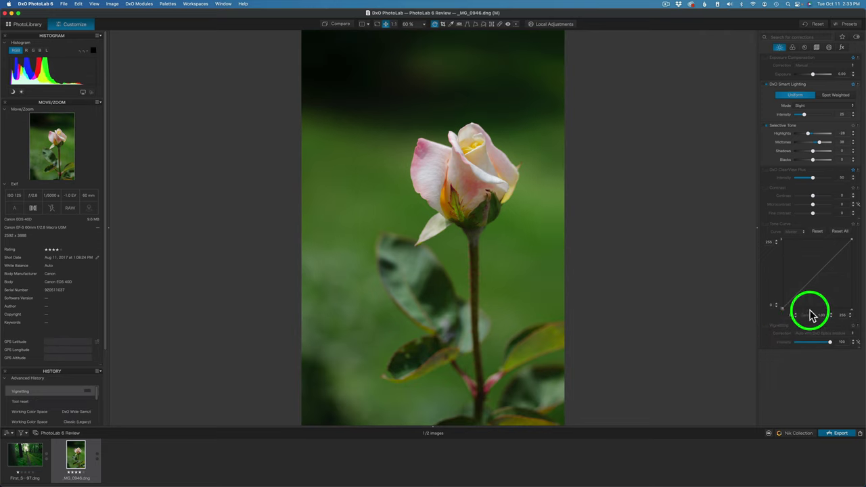
{"action": "left_click", "coordinate": [767, 326]}
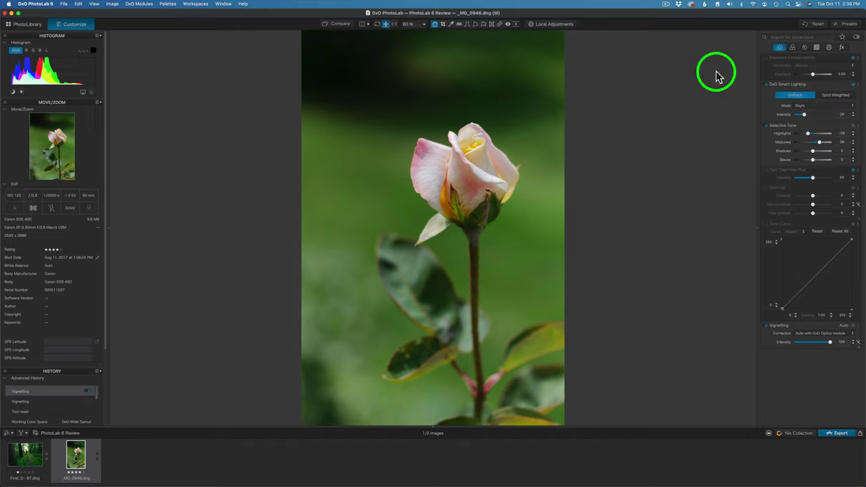
Set the working colour space to DxO Wide Gamut, briefly trying Classic (Legacy) first.
{"action": "left_click", "coordinate": [792, 48]}
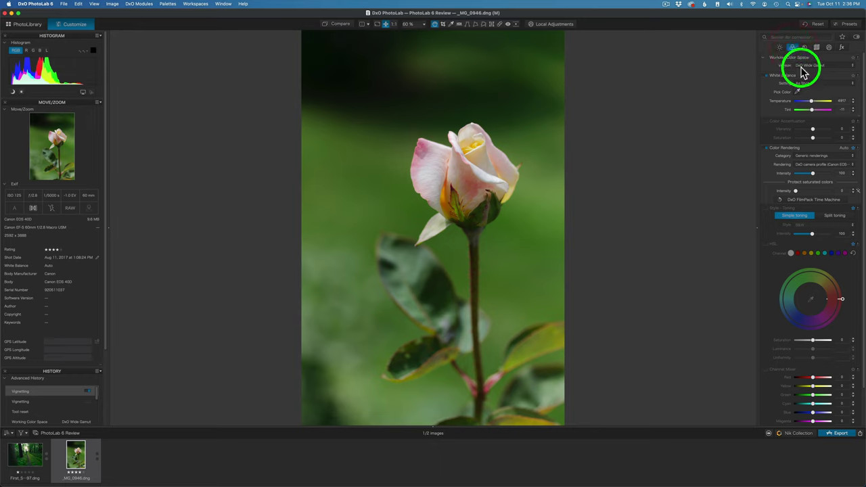
{"action": "left_click", "coordinate": [852, 65]}
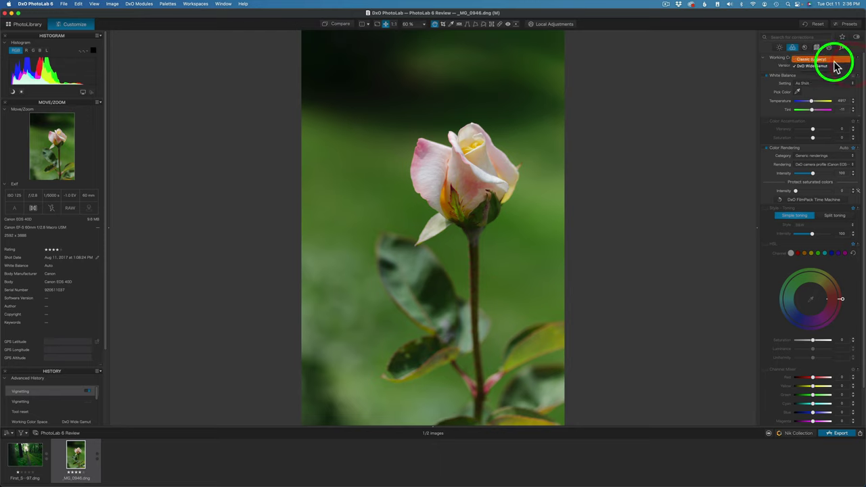
{"action": "left_click", "coordinate": [827, 60]}
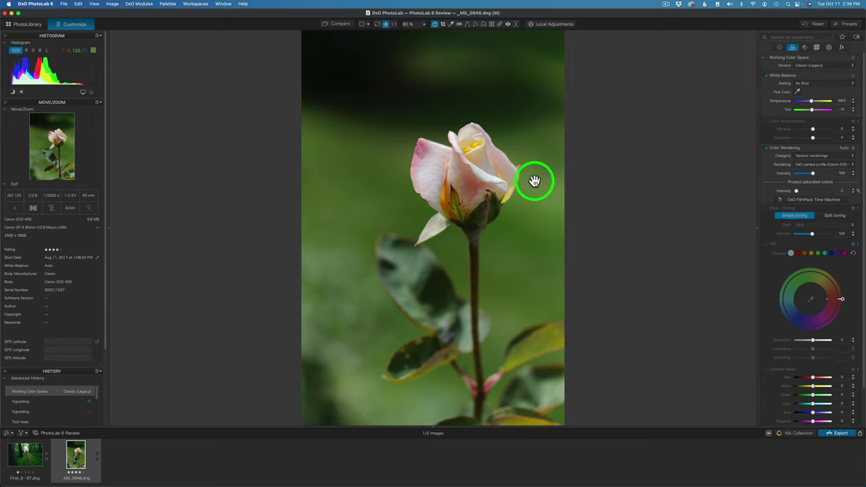
{"action": "left_click", "coordinate": [820, 66]}
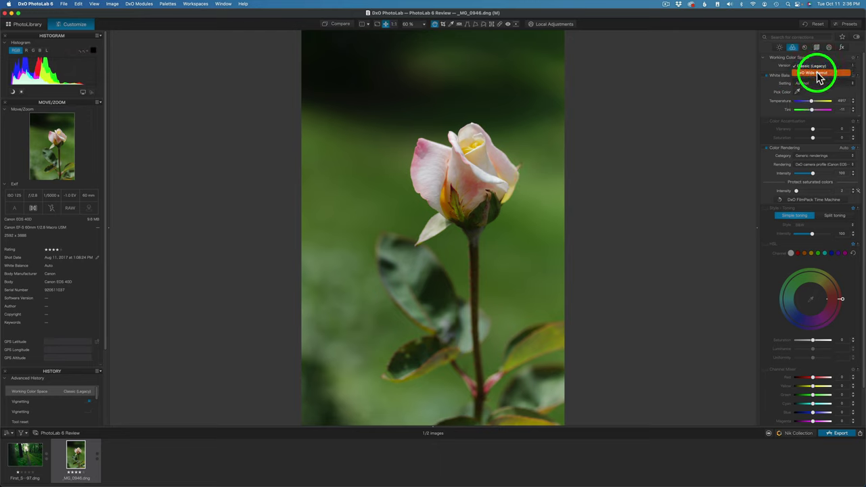
{"action": "left_click", "coordinate": [818, 73]}
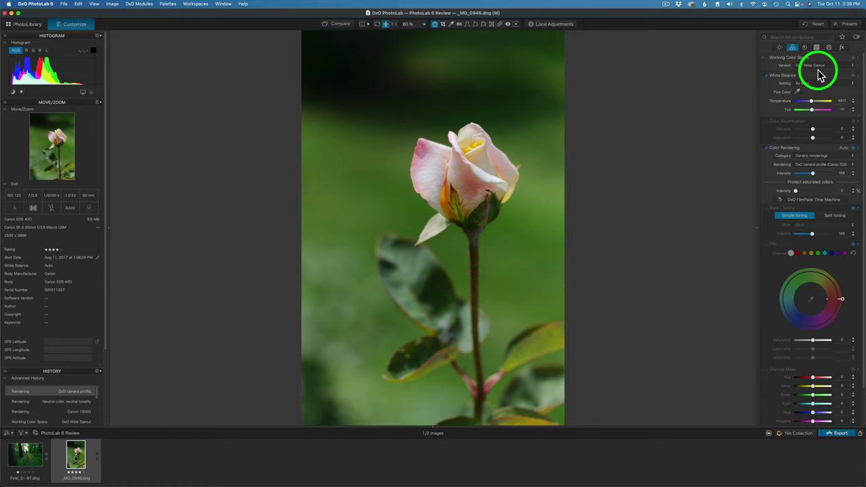
Check the white balance presets and keep As Shot.
{"action": "left_click", "coordinate": [851, 84]}
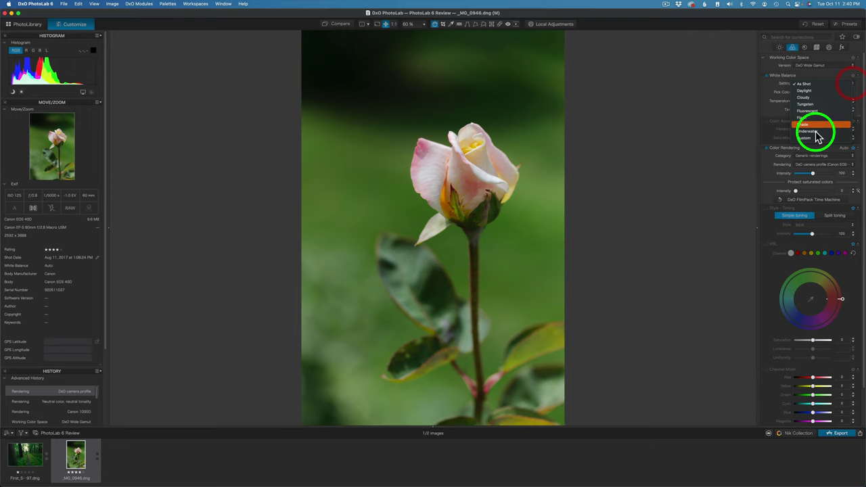
{"action": "left_click", "coordinate": [771, 88]}
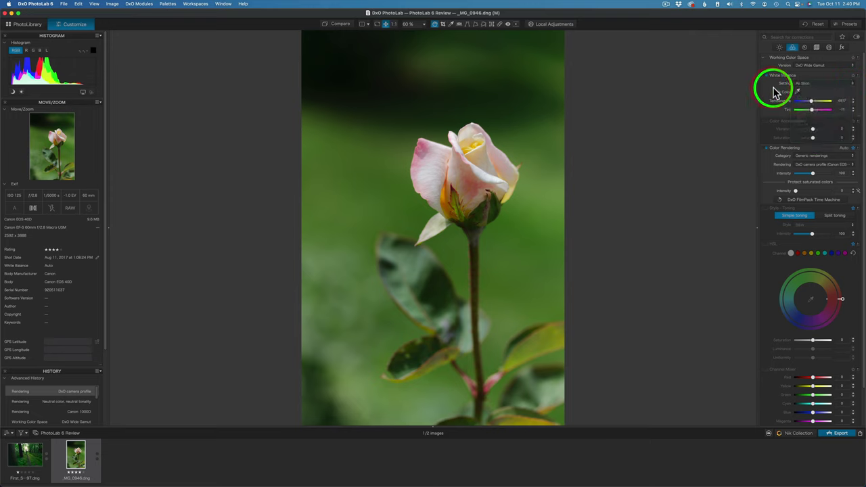
{"action": "scroll", "coordinate": [812, 249], "scroll_direction": "down", "scroll_amount": 3}
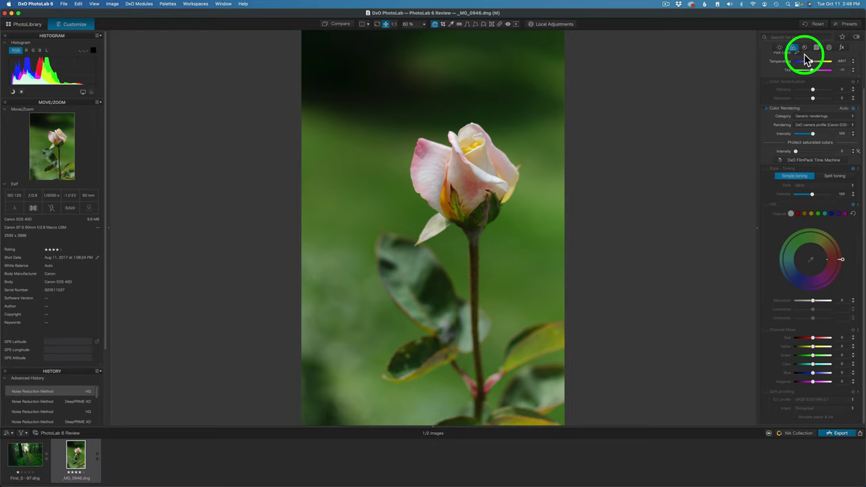
Set DxO Denoising to DeepPRIME XD and preview it with the magnifier on the leaf tip.
{"action": "left_click", "coordinate": [804, 48]}
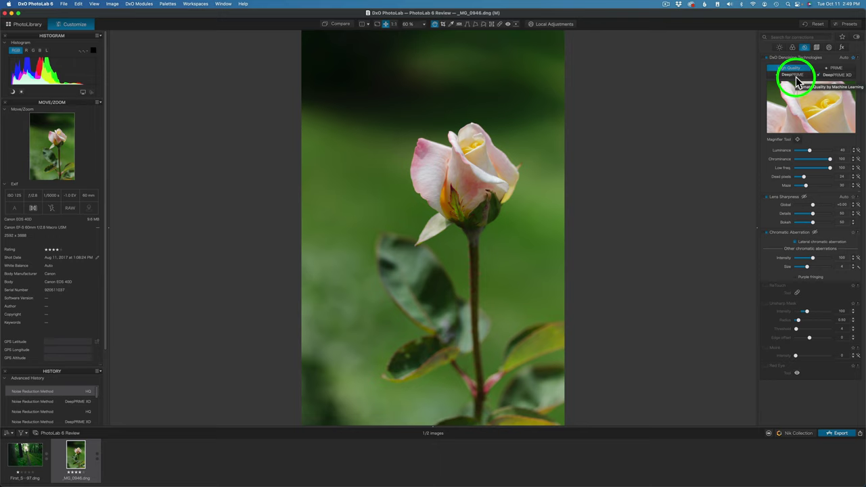
{"action": "left_click", "coordinate": [844, 76]}
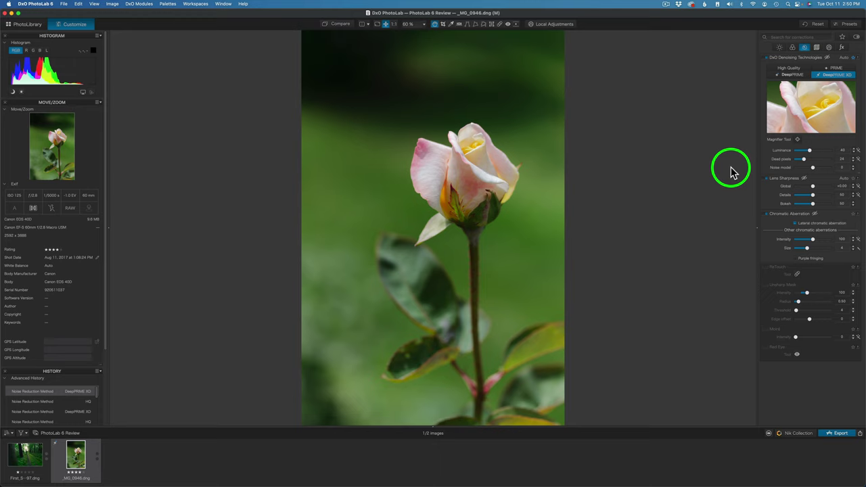
{"action": "mouse_move", "coordinate": [790, 128]}
{"action": "left_mouse_down"}
{"action": "mouse_move", "coordinate": [812, 93]}
{"action": "mouse_move", "coordinate": [798, 116]}
{"action": "left_mouse_up"}
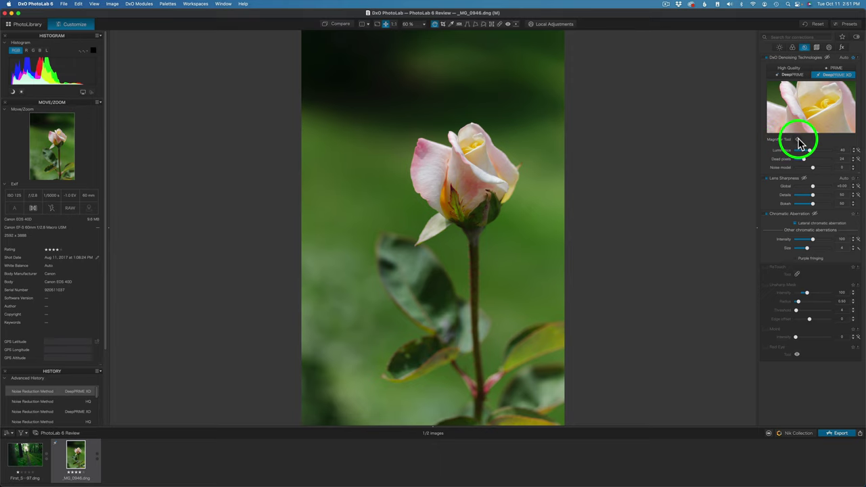
{"action": "left_click", "coordinate": [797, 140]}
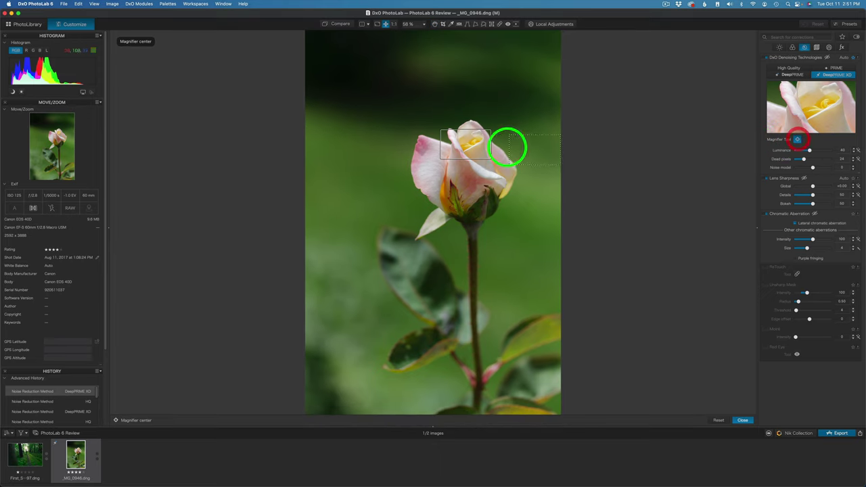
{"action": "left_click", "coordinate": [417, 230]}
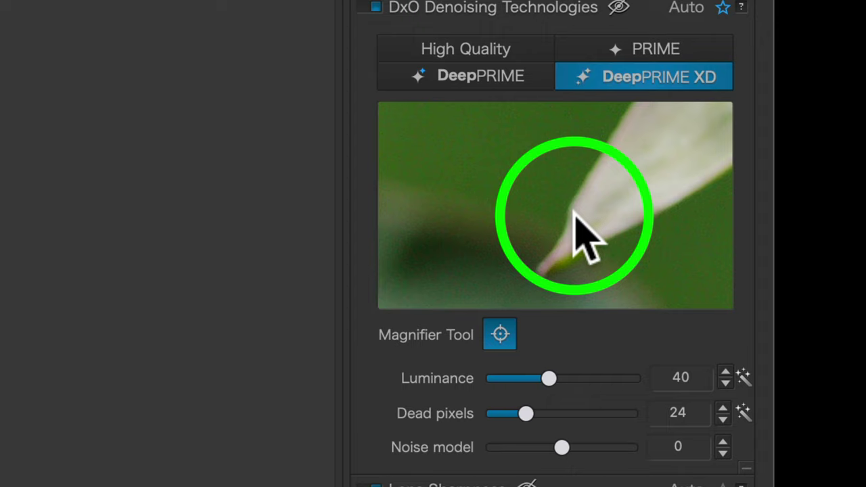
{"action": "left_click", "coordinate": [573, 213]}
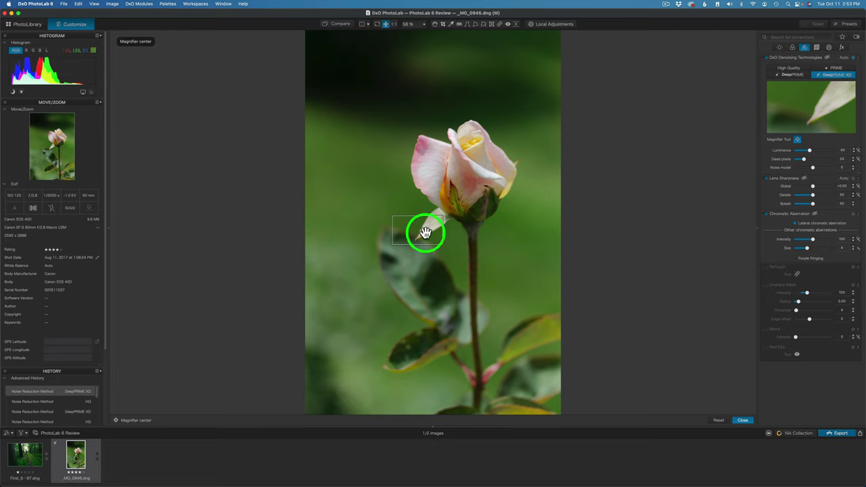
{"action": "left_click", "coordinate": [744, 420]}
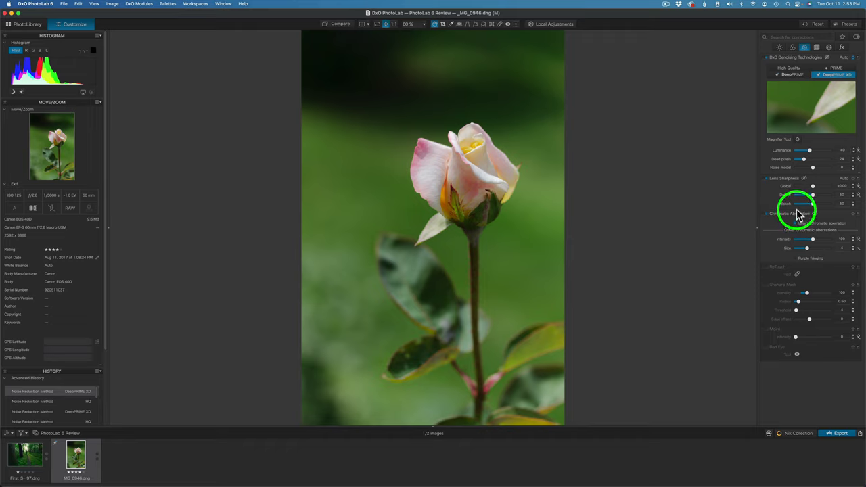
Browse the Geometry and Local Adjustments palettes, ending on the fx effects with watermarking and vignetting.
{"action": "left_click", "coordinate": [817, 47]}
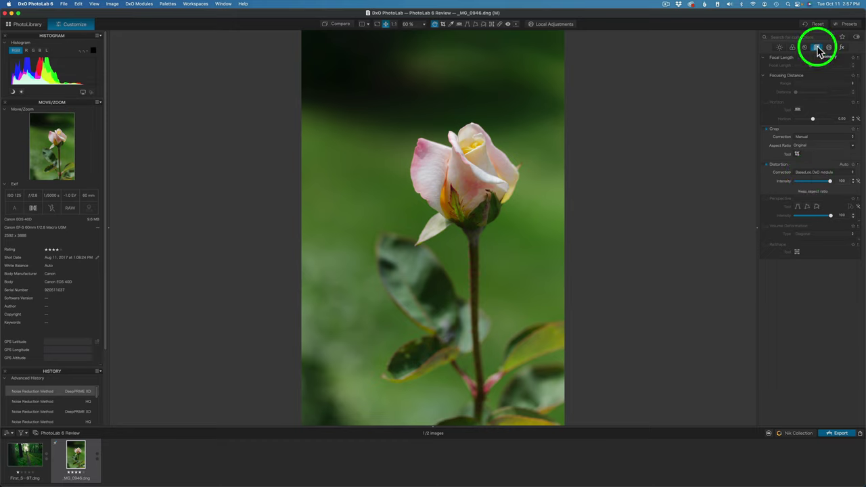
{"action": "left_click", "coordinate": [829, 48]}
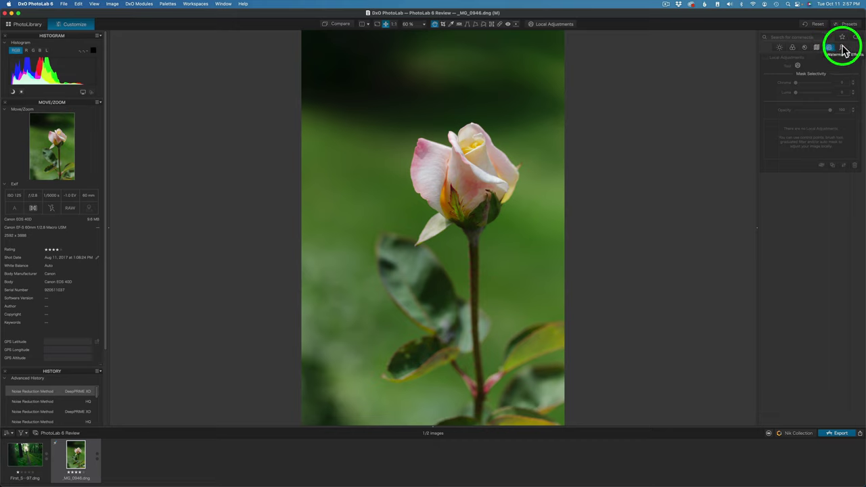
{"action": "left_click", "coordinate": [842, 47]}
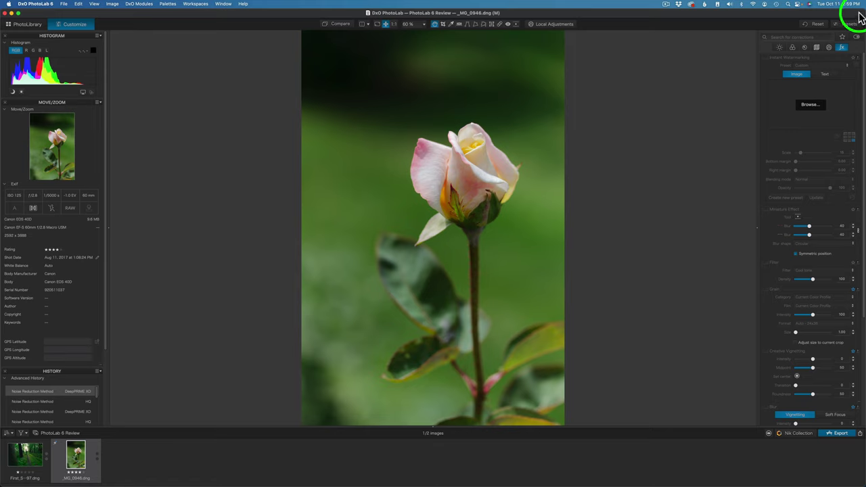
Raise Color Accentuation vibrancy to 28, leaving saturation at 0.
{"action": "left_click", "coordinate": [778, 48]}
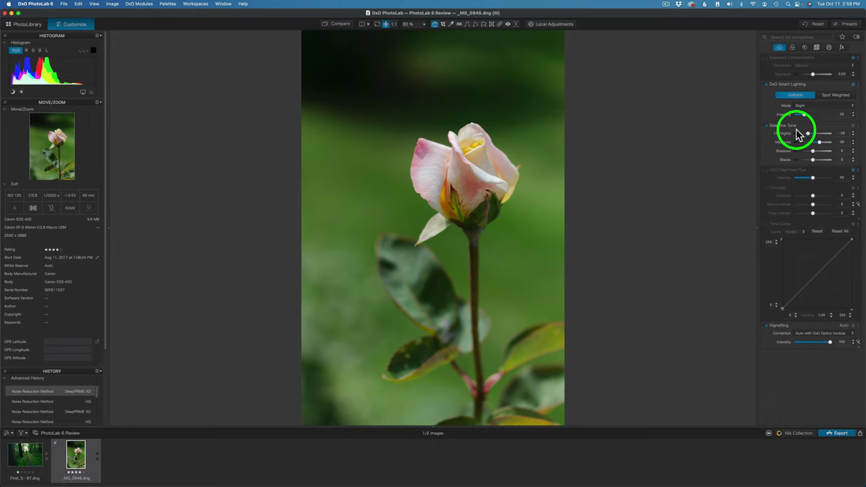
{"action": "left_click", "coordinate": [791, 48]}
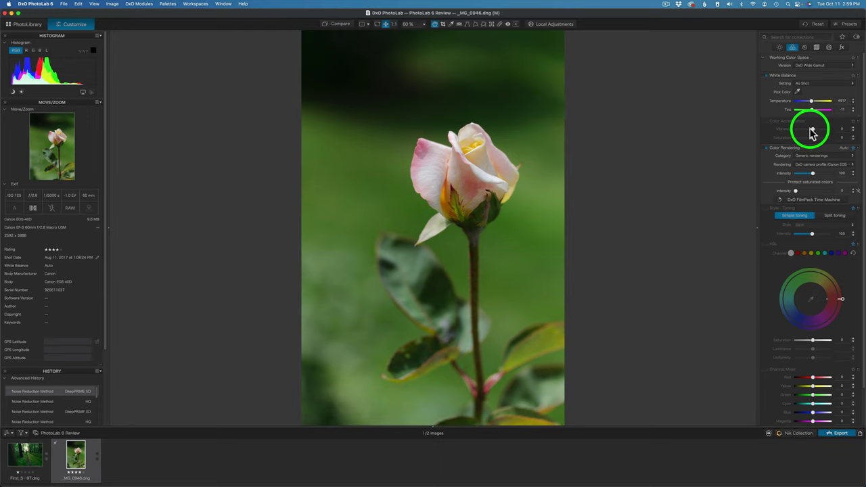
{"action": "left_click_drag", "start_coordinate": [812, 132], "coordinate": [813, 135]}
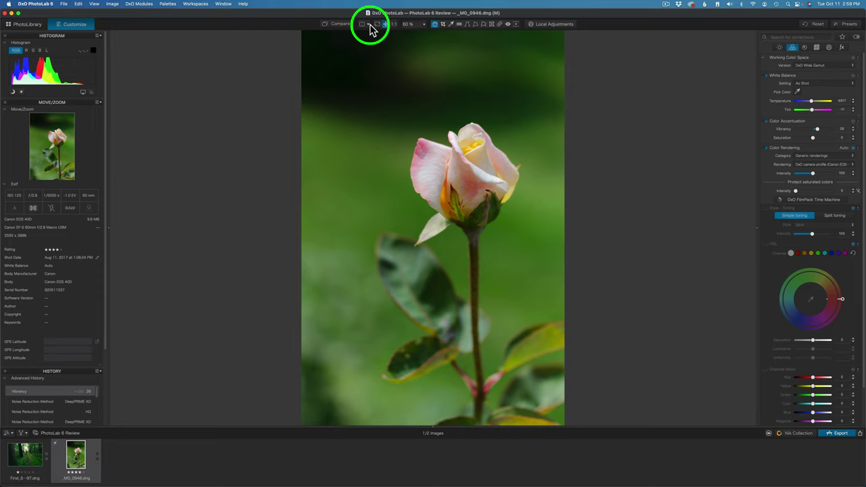
Crop the rose at Original aspect ratio, pulling the top edge down to trim the dark area.
{"action": "left_click", "coordinate": [443, 25]}
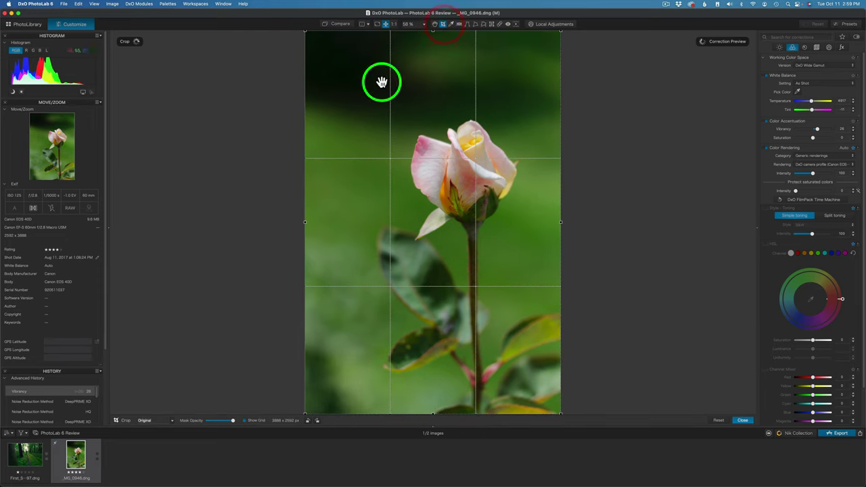
{"action": "left_click", "coordinate": [171, 423]}
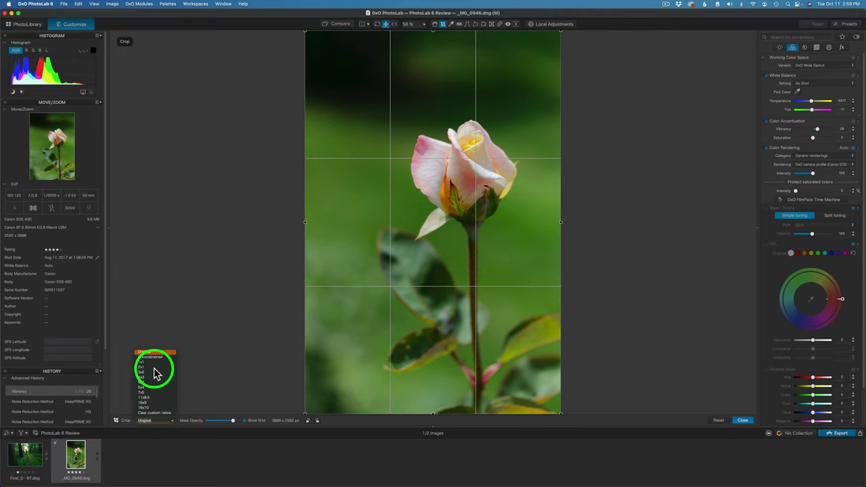
{"action": "left_click", "coordinate": [218, 340]}
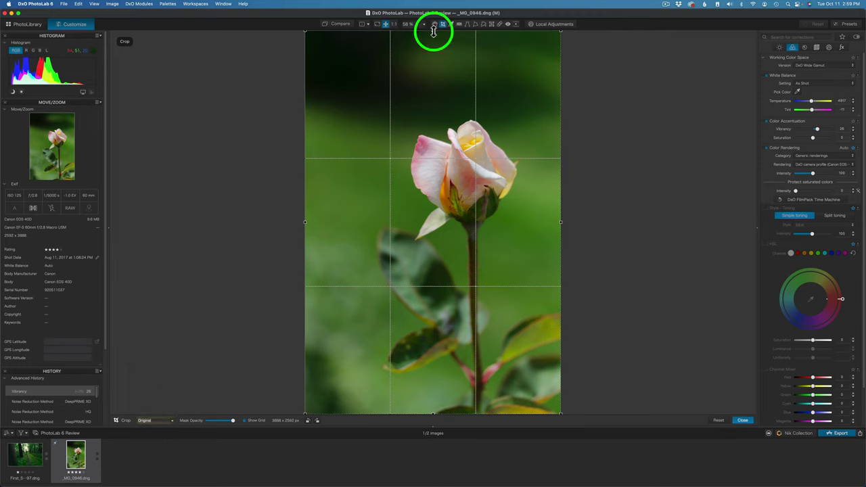
{"action": "left_click_drag", "start_coordinate": [435, 31], "coordinate": [438, 94]}
{"action": "left_click_drag", "start_coordinate": [421, 201], "coordinate": [448, 202]}
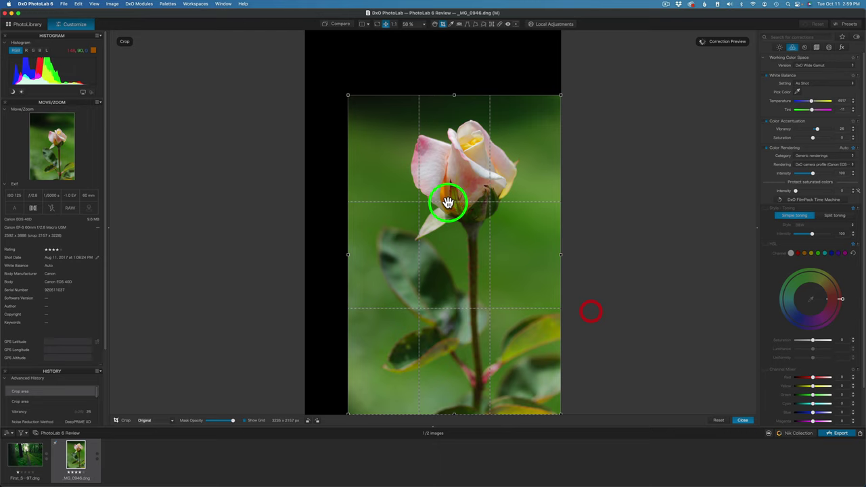
{"action": "left_click", "coordinate": [742, 420]}
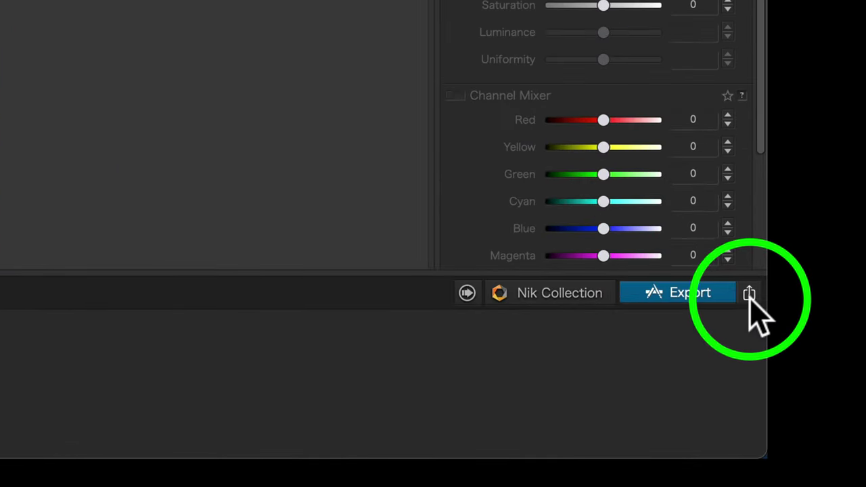
Choose Export to Application from the sharing destinations beside Export.
{"action": "left_click", "coordinate": [749, 297]}
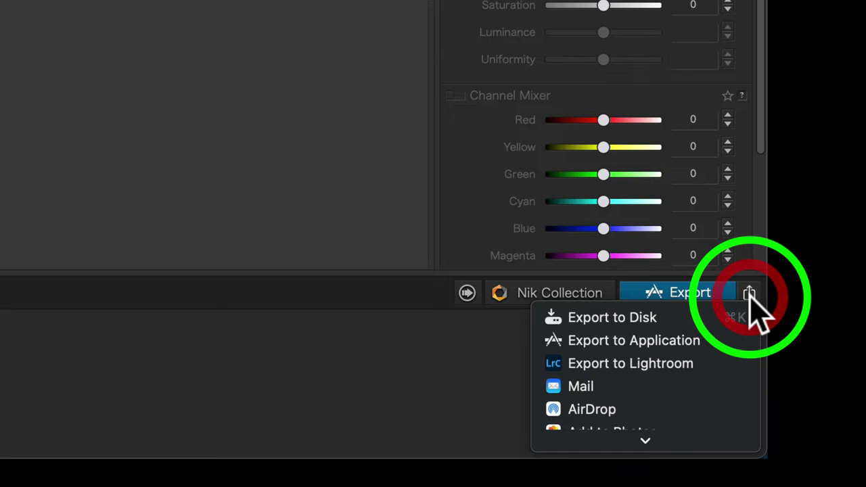
{"action": "left_click", "coordinate": [618, 344]}
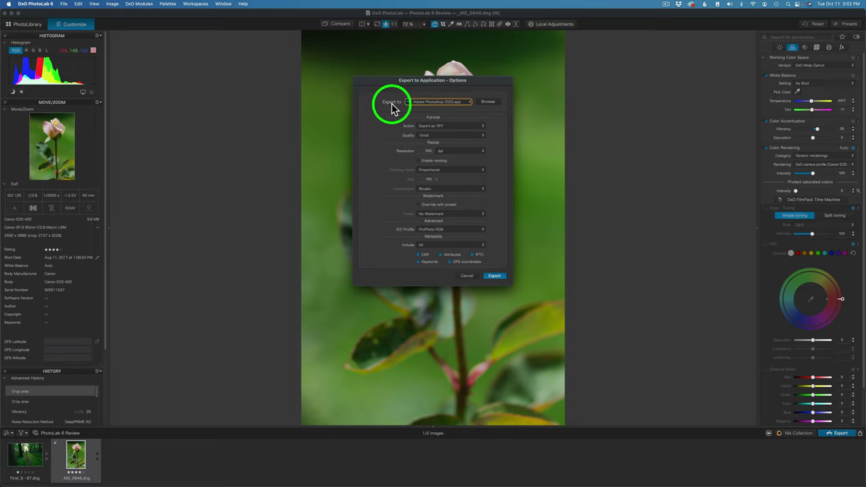
Export to Adobe Photoshop 2022, confirming TIFF format, 16-bit depth and ProPhoto RGB profile.
{"action": "left_click", "coordinate": [489, 102]}
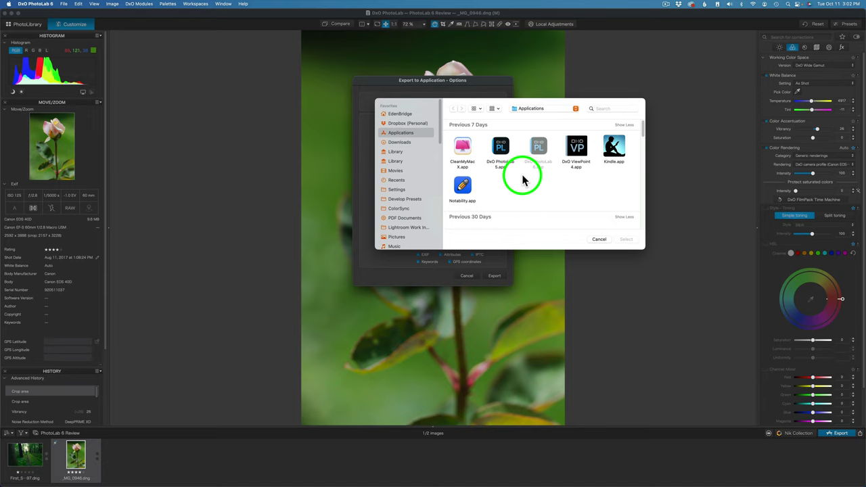
{"action": "left_click", "coordinate": [599, 238]}
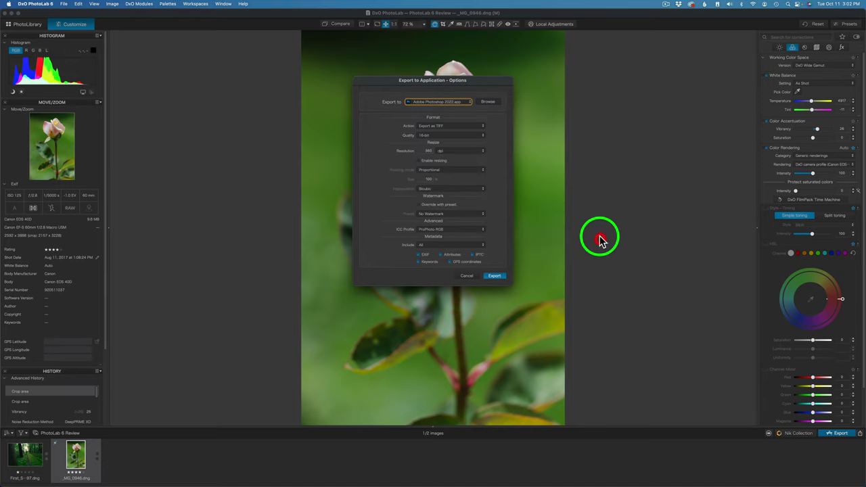
{"action": "left_click", "coordinate": [469, 100]}
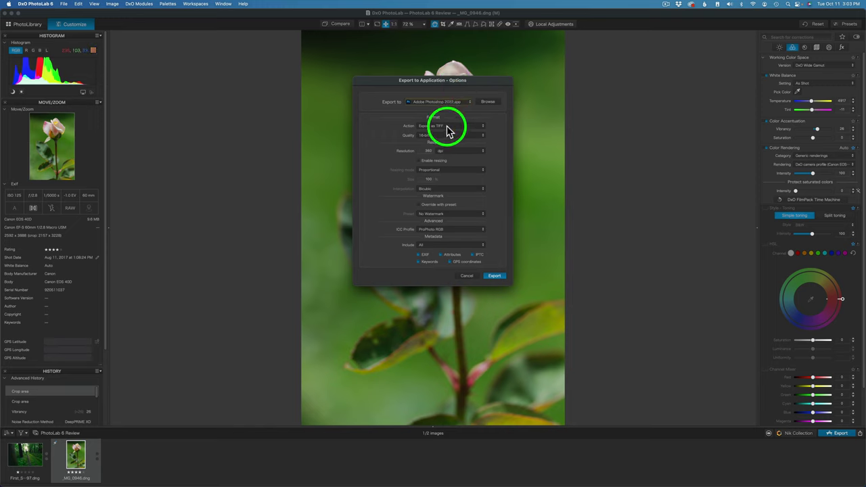
{"action": "left_click", "coordinate": [482, 129]}
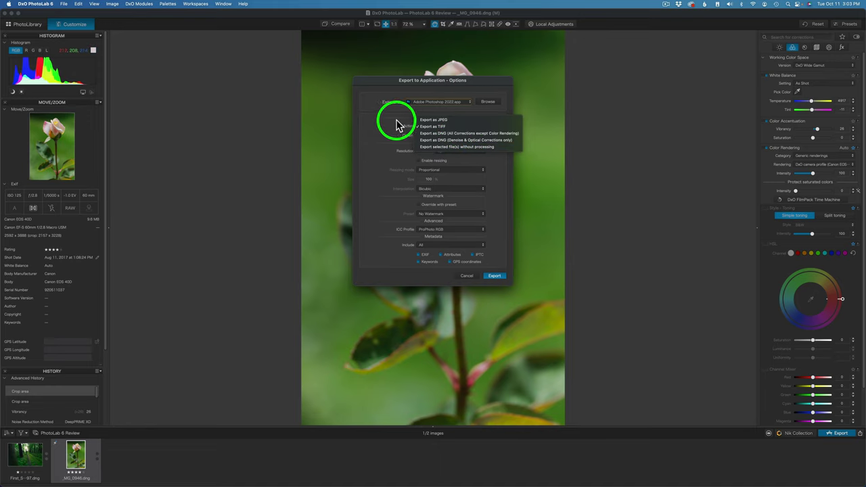
{"action": "left_click", "coordinate": [430, 128]}
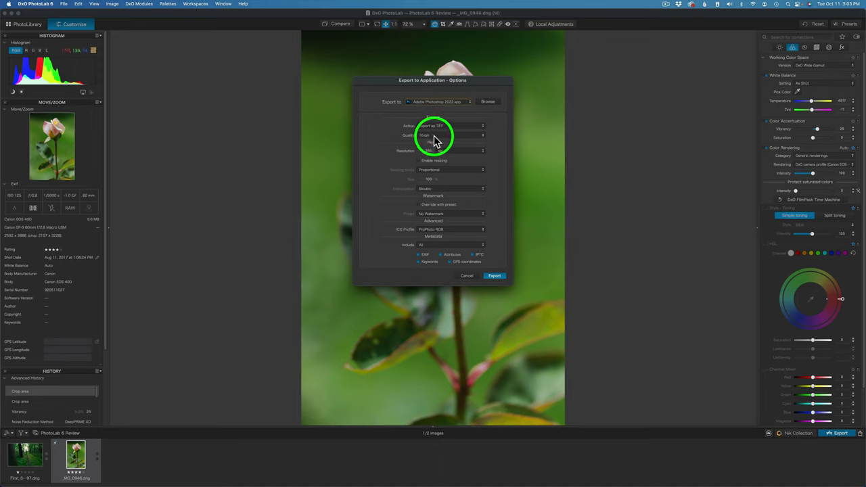
{"action": "left_click", "coordinate": [435, 138]}
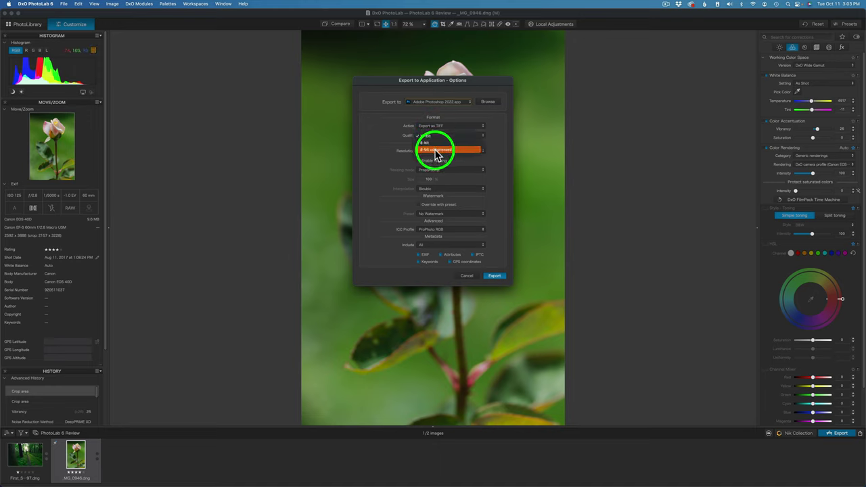
{"action": "left_click", "coordinate": [396, 140]}
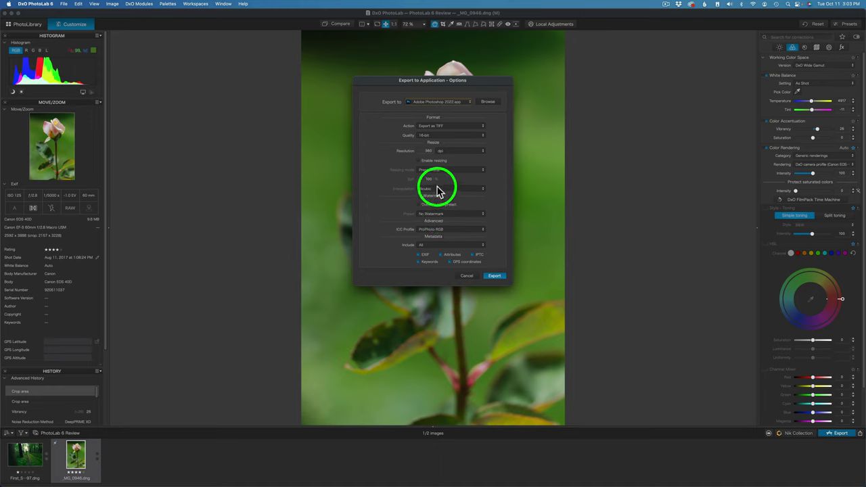
{"action": "left_click", "coordinate": [445, 232]}
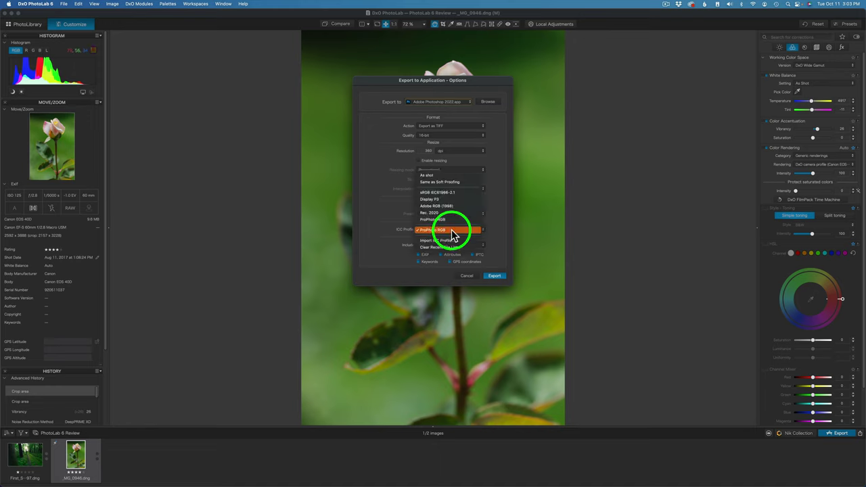
{"action": "left_click", "coordinate": [388, 207]}
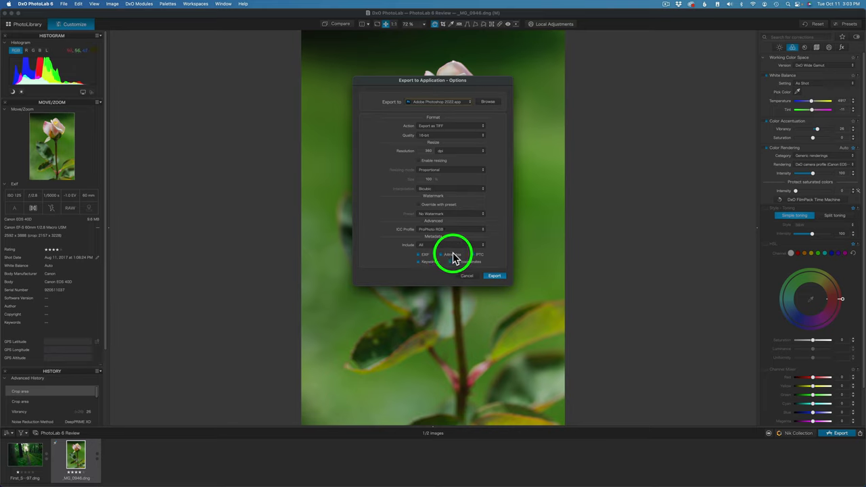
{"action": "left_click", "coordinate": [496, 276]}
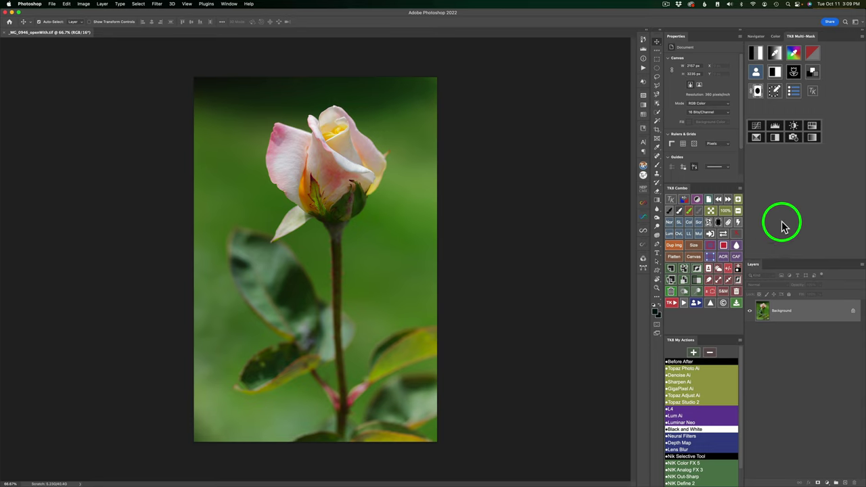
Build an inverted luminosity mask with TK8 and turn it into a brightening Color Grading layer.
{"action": "left_click", "coordinate": [756, 57]}
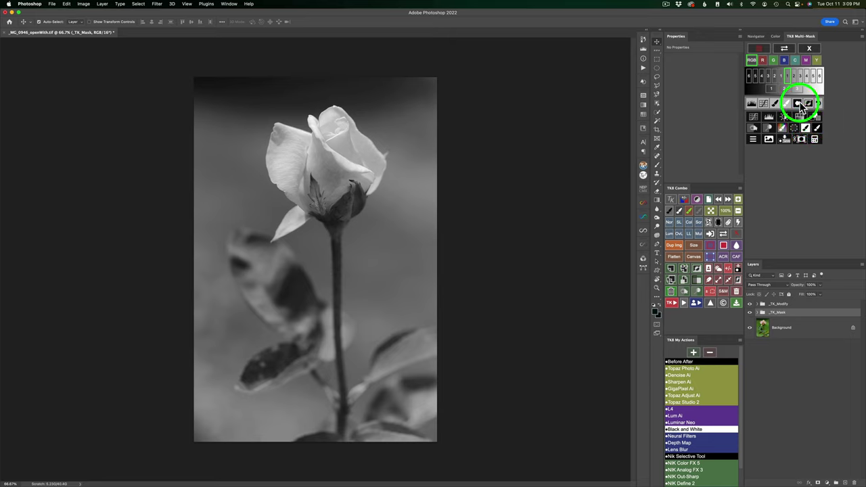
{"action": "left_click", "coordinate": [797, 90]}
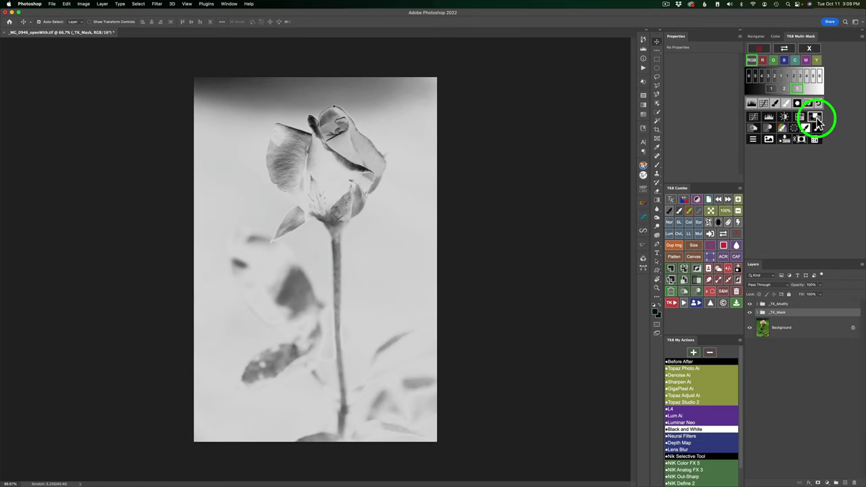
{"action": "left_click", "coordinate": [816, 118]}
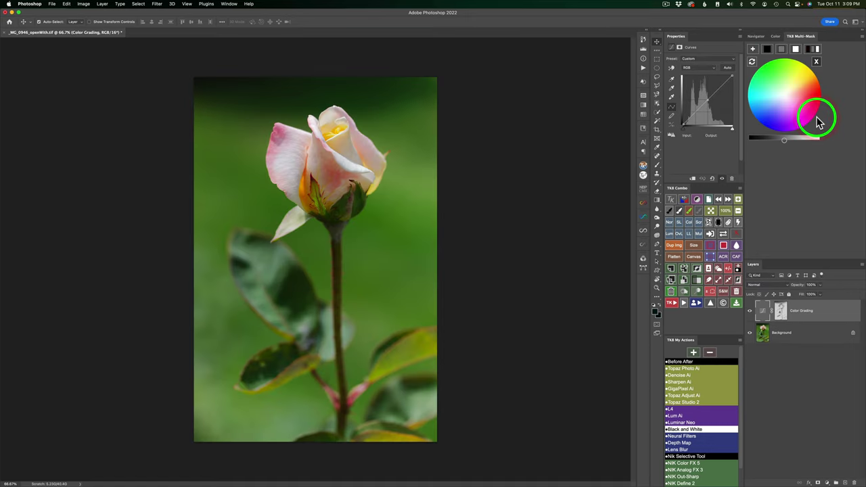
{"action": "left_click", "coordinate": [781, 49]}
{"action": "mouse_move", "coordinate": [786, 142]}
{"action": "left_mouse_down"}
{"action": "mouse_move", "coordinate": [802, 140]}
{"action": "mouse_move", "coordinate": [784, 141]}
{"action": "mouse_move", "coordinate": [794, 143]}
{"action": "left_mouse_up"}
{"action": "left_click", "coordinate": [768, 52]}
{"action": "left_click", "coordinate": [795, 50]}
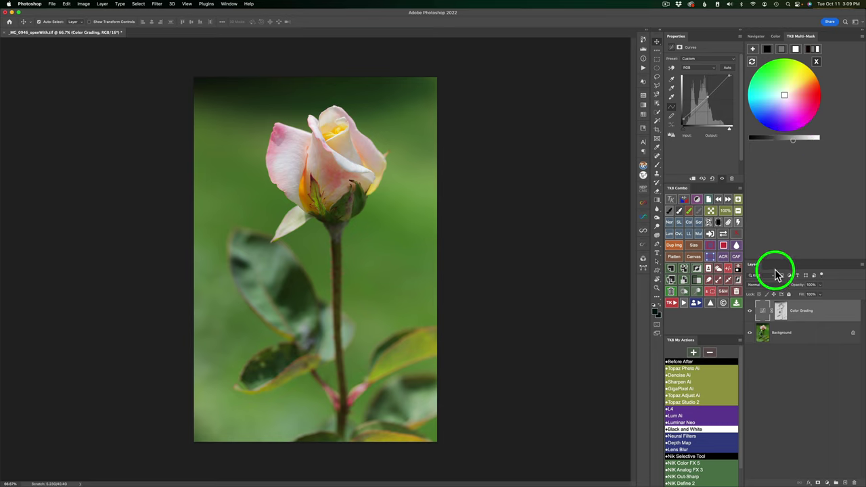
Toggle the Color Grading layer to compare, then save the image as TIFF.
{"action": "left_click", "coordinate": [749, 312]}
{"action": "left_click", "coordinate": [749, 311]}
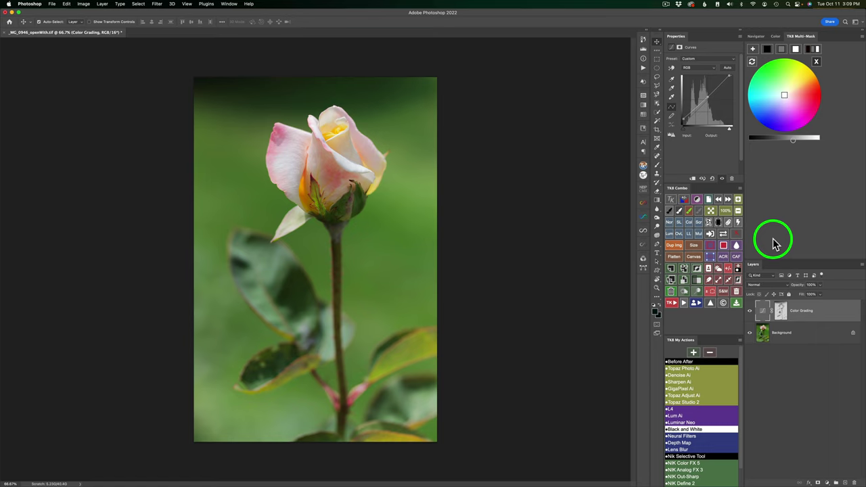
{"action": "key", "text": "super+s"}
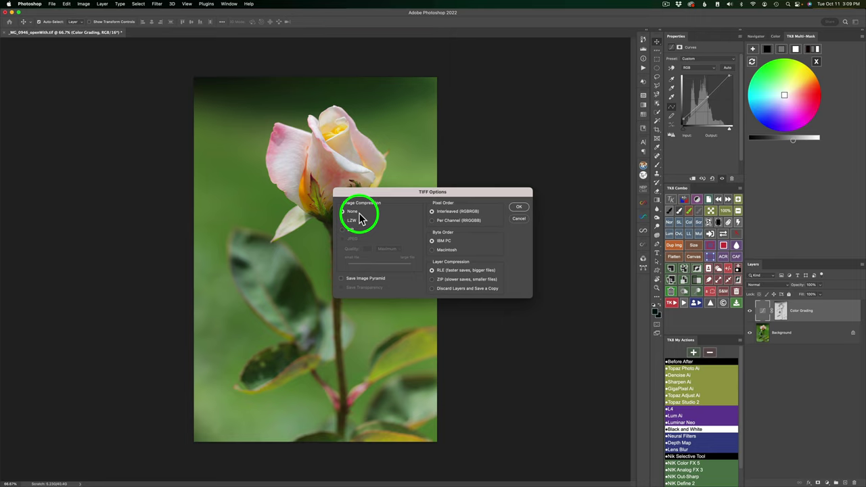
{"action": "left_click", "coordinate": [518, 207]}
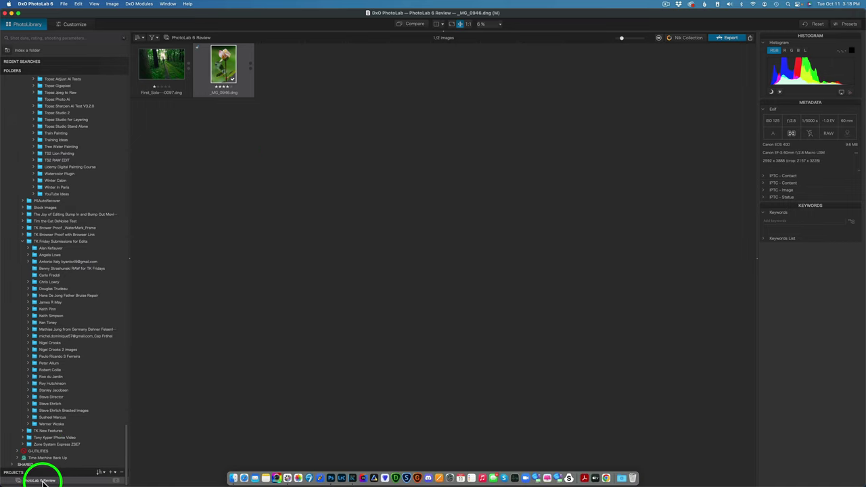
Jump to the rose photo's 2017-08-11 folder and open _MG_0946_openWith.tif for editing.
{"action": "left_click", "coordinate": [230, 66]}
{"action": "right_click", "coordinate": [225, 61]}
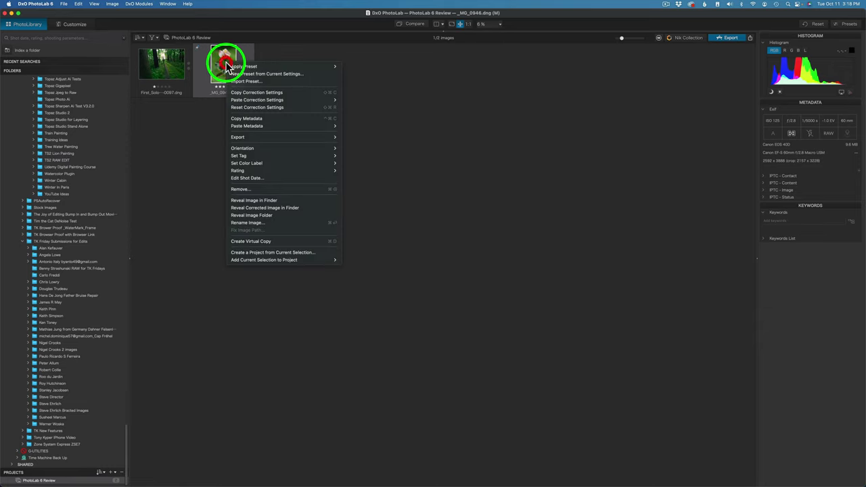
{"action": "left_click", "coordinate": [255, 215]}
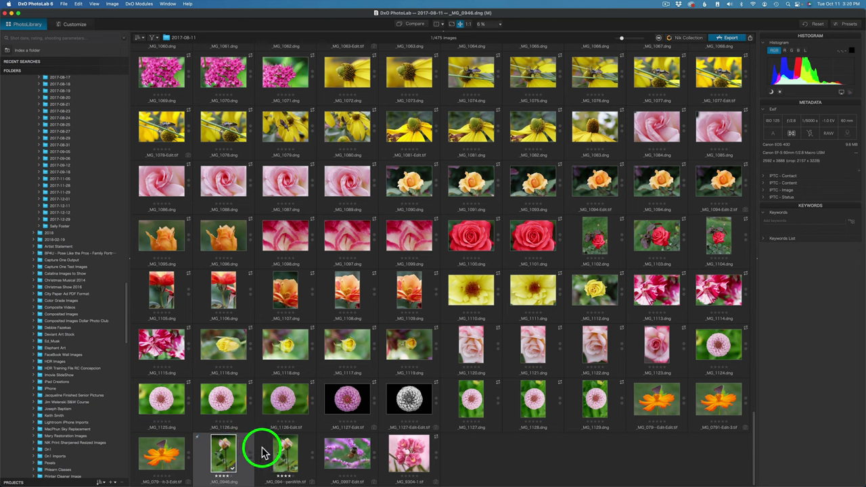
{"action": "double_click", "coordinate": [284, 454]}
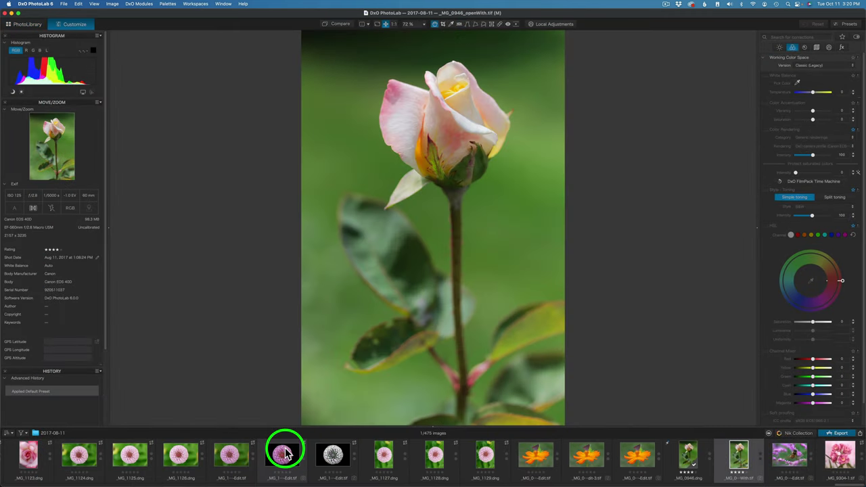
{"action": "left_click", "coordinate": [690, 457]}
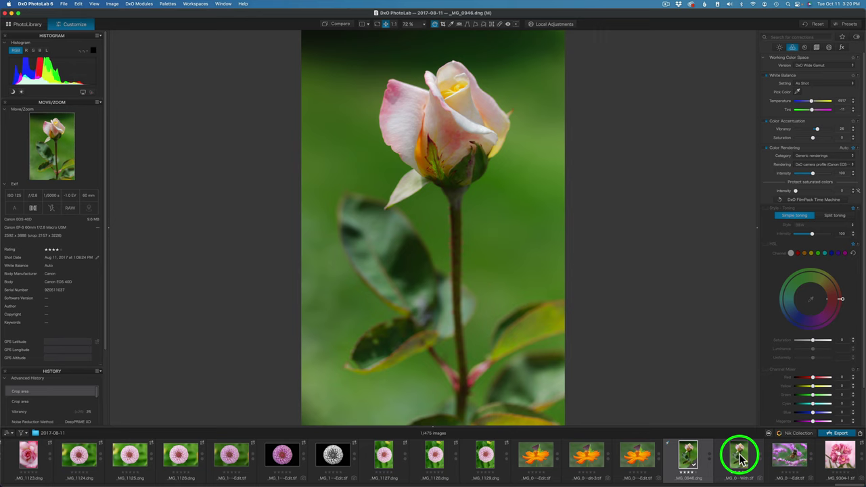
{"action": "left_click", "coordinate": [739, 455]}
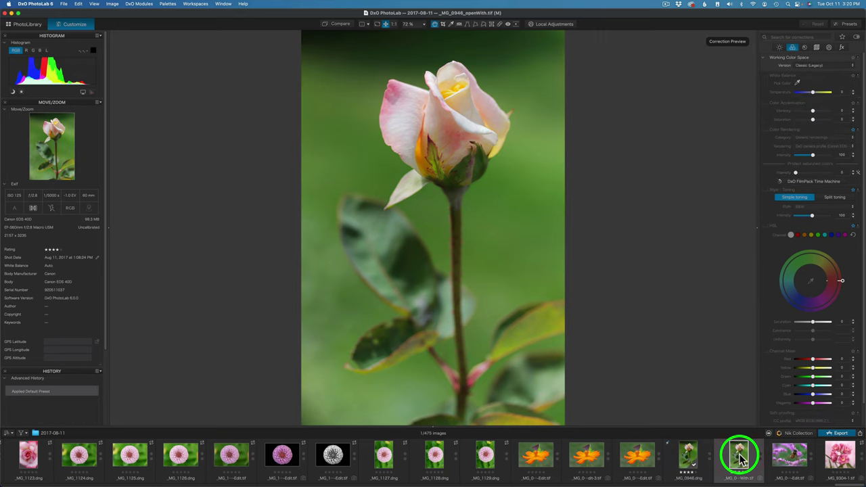
{"action": "left_click", "coordinate": [396, 219]}
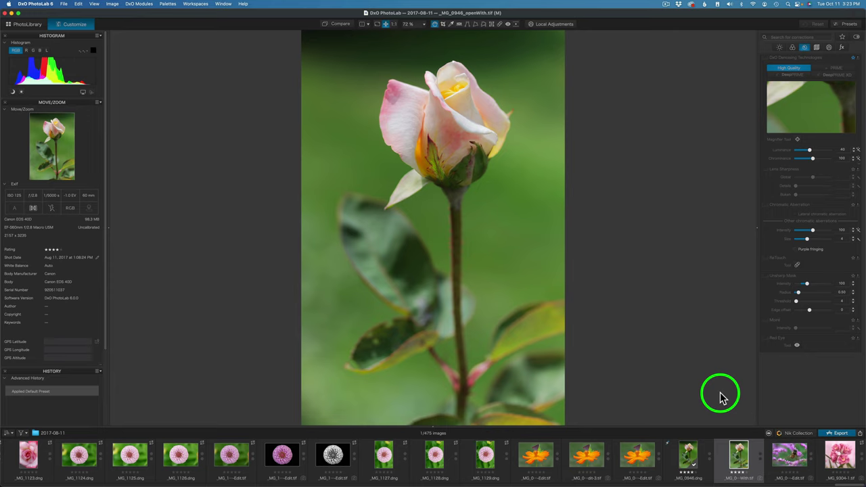
Reveal the _MG_0946_openWith.tif filmstrip thumbnail in a Finder window.
{"action": "right_click", "coordinate": [741, 460]}
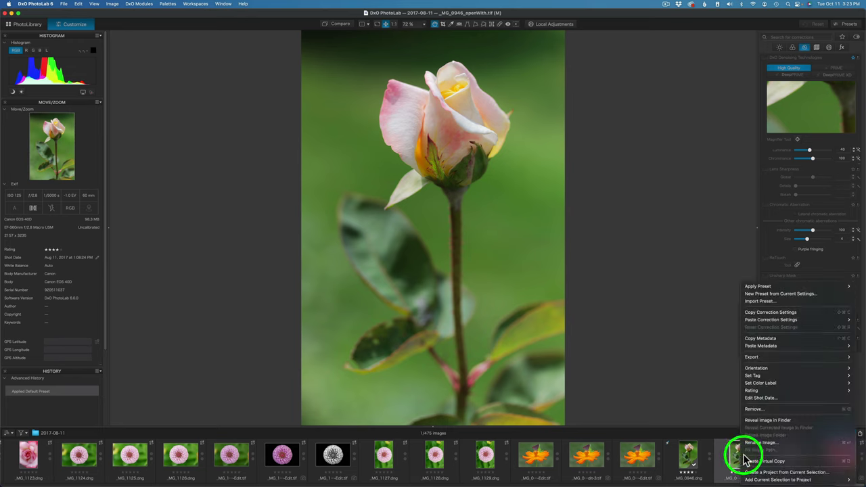
{"action": "left_click", "coordinate": [766, 425]}
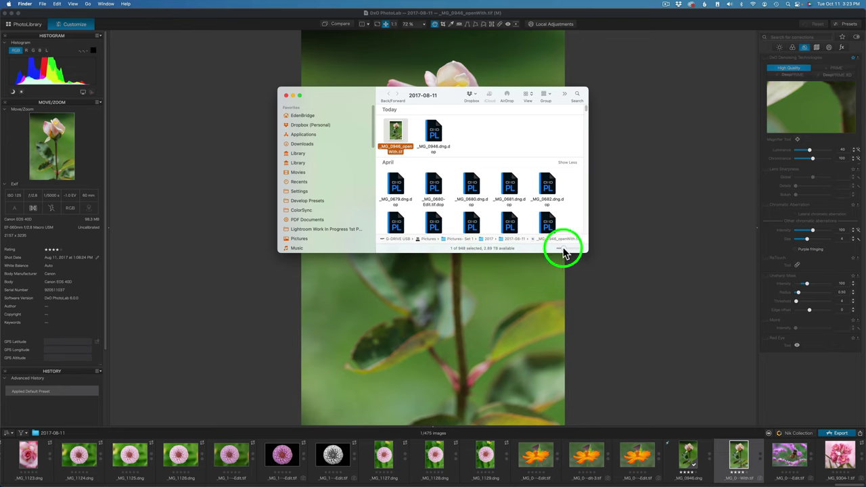
Open the edited TIFF from Finder in Adobe Photoshop 2022, then return to PhotoLab.
{"action": "right_click", "coordinate": [395, 133]}
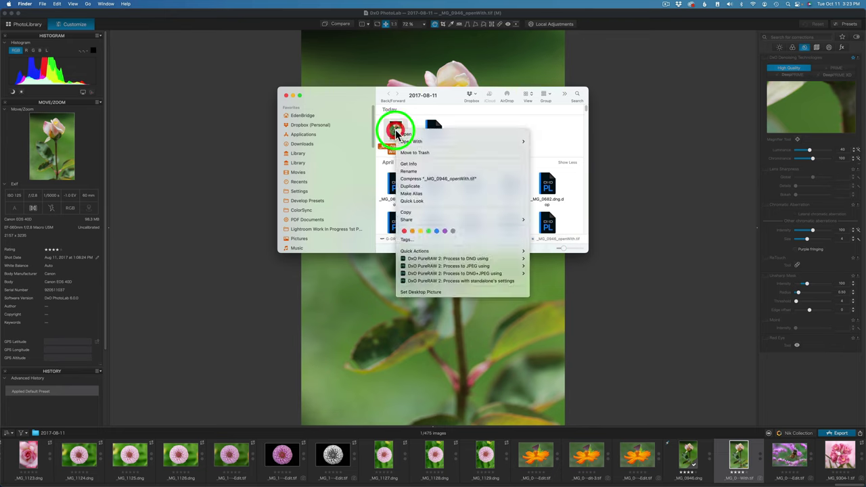
{"action": "mouse_move", "coordinate": [467, 146]}
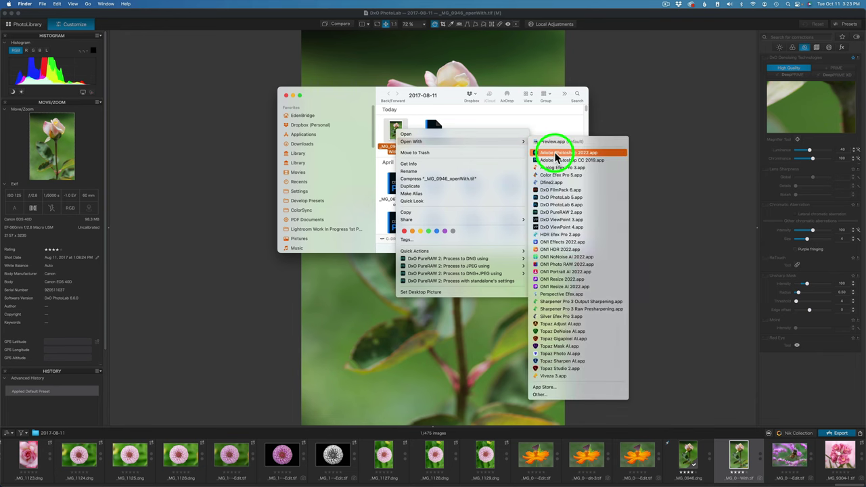
{"action": "left_click", "coordinate": [653, 177]}
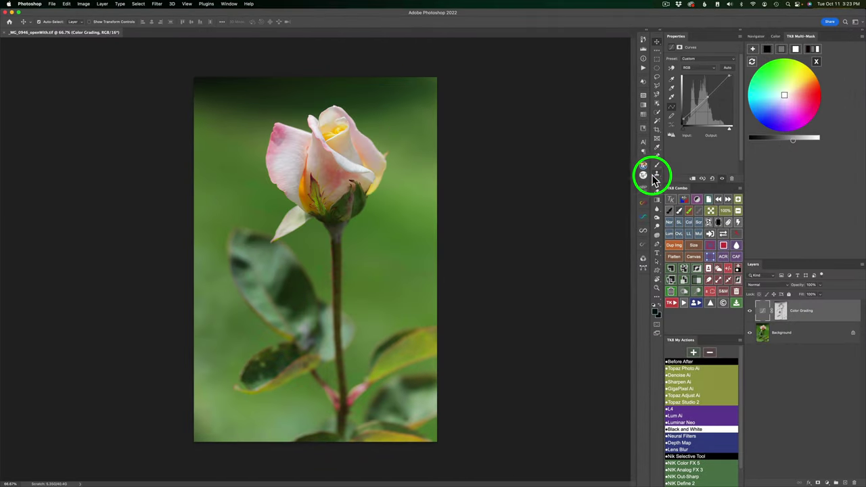
{"action": "left_click", "coordinate": [9, 22]}
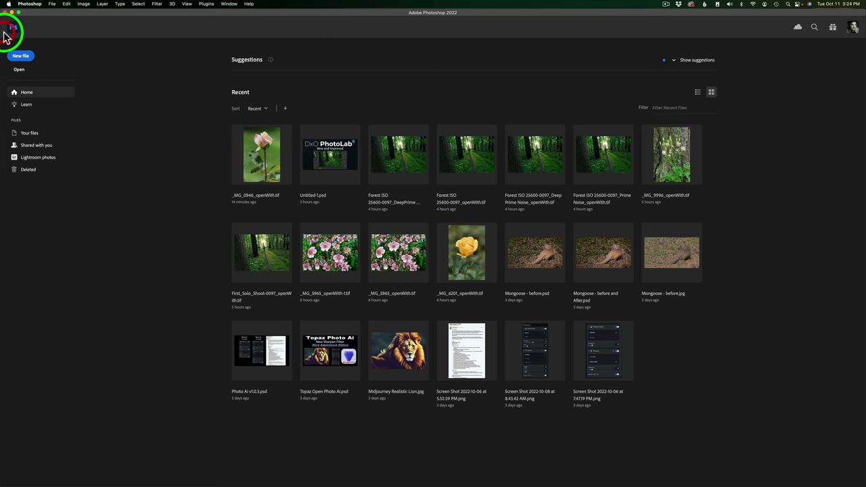
{"action": "key", "text": "ctrl+Right"}
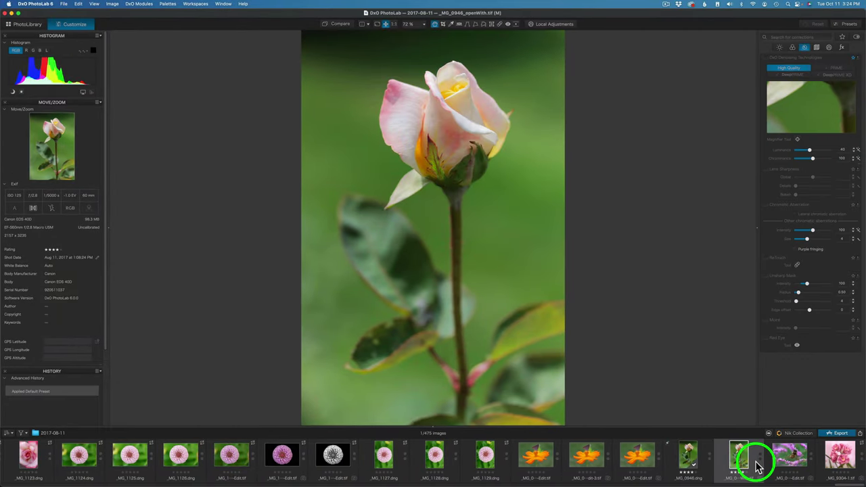
Reveal _MG_0946_openWith.tif in Finder and open it with Adobe Photoshop 2022.app.
{"action": "right_click", "coordinate": [739, 457]}
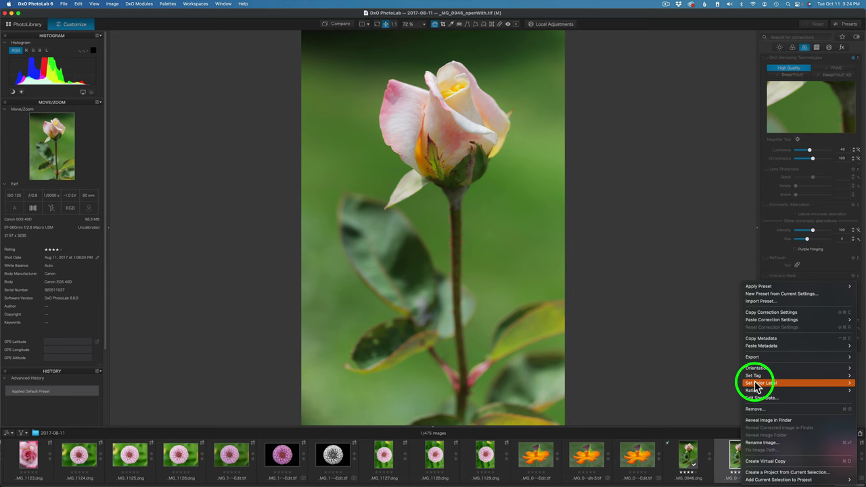
{"action": "left_click", "coordinate": [762, 419]}
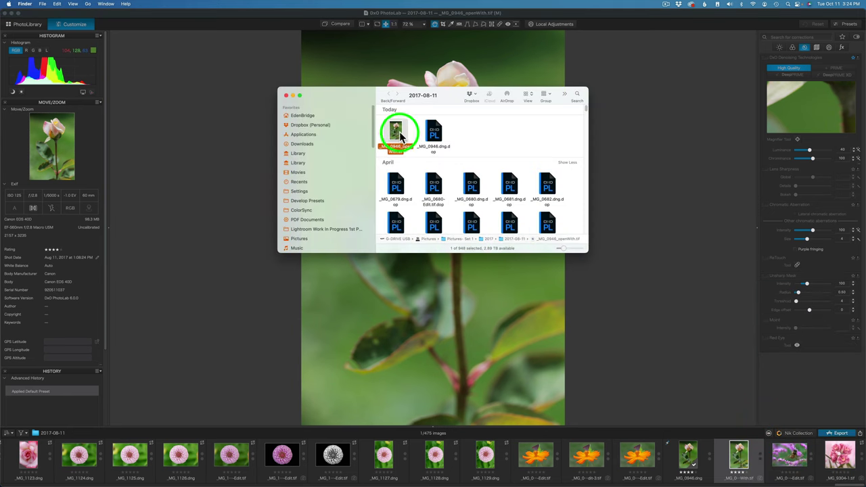
{"action": "right_click", "coordinate": [399, 135]}
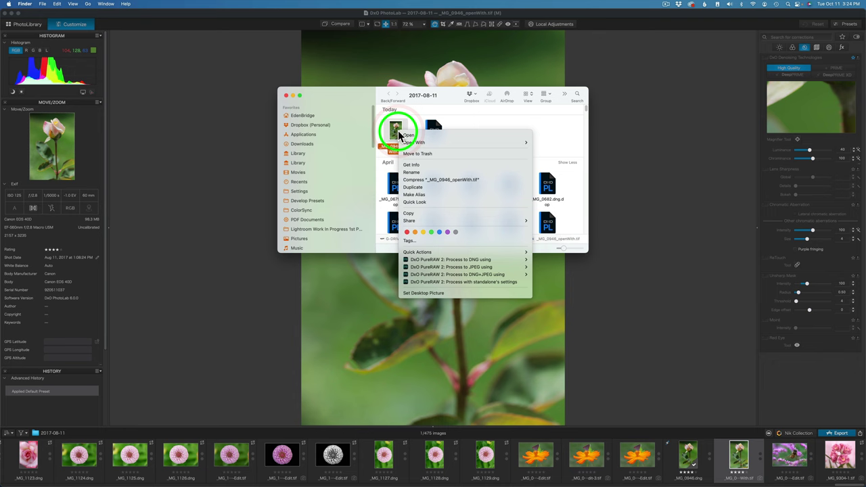
{"action": "mouse_move", "coordinate": [415, 144]}
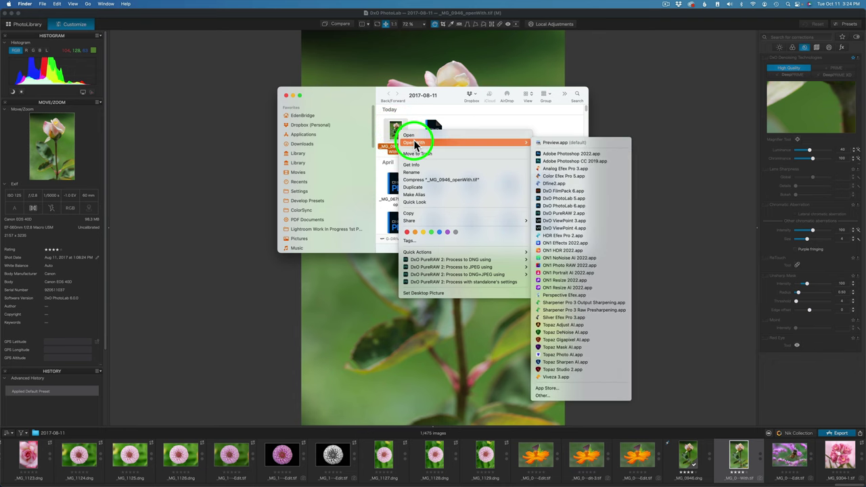
{"action": "left_click", "coordinate": [553, 154]}
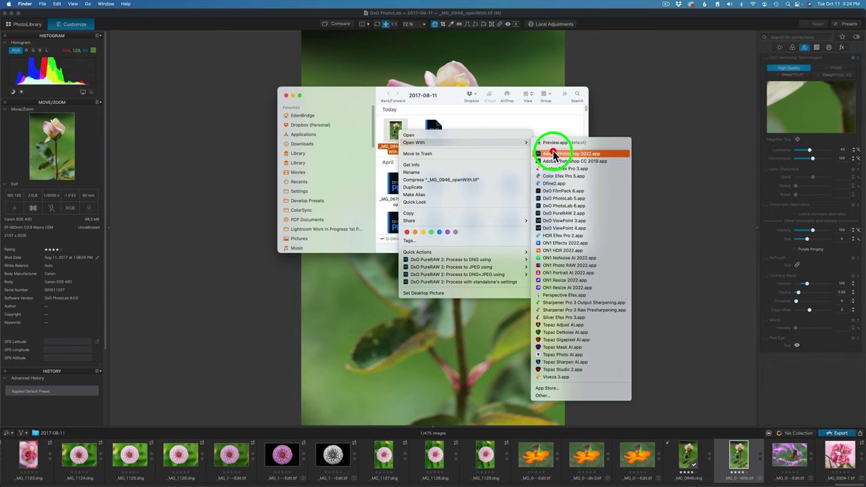